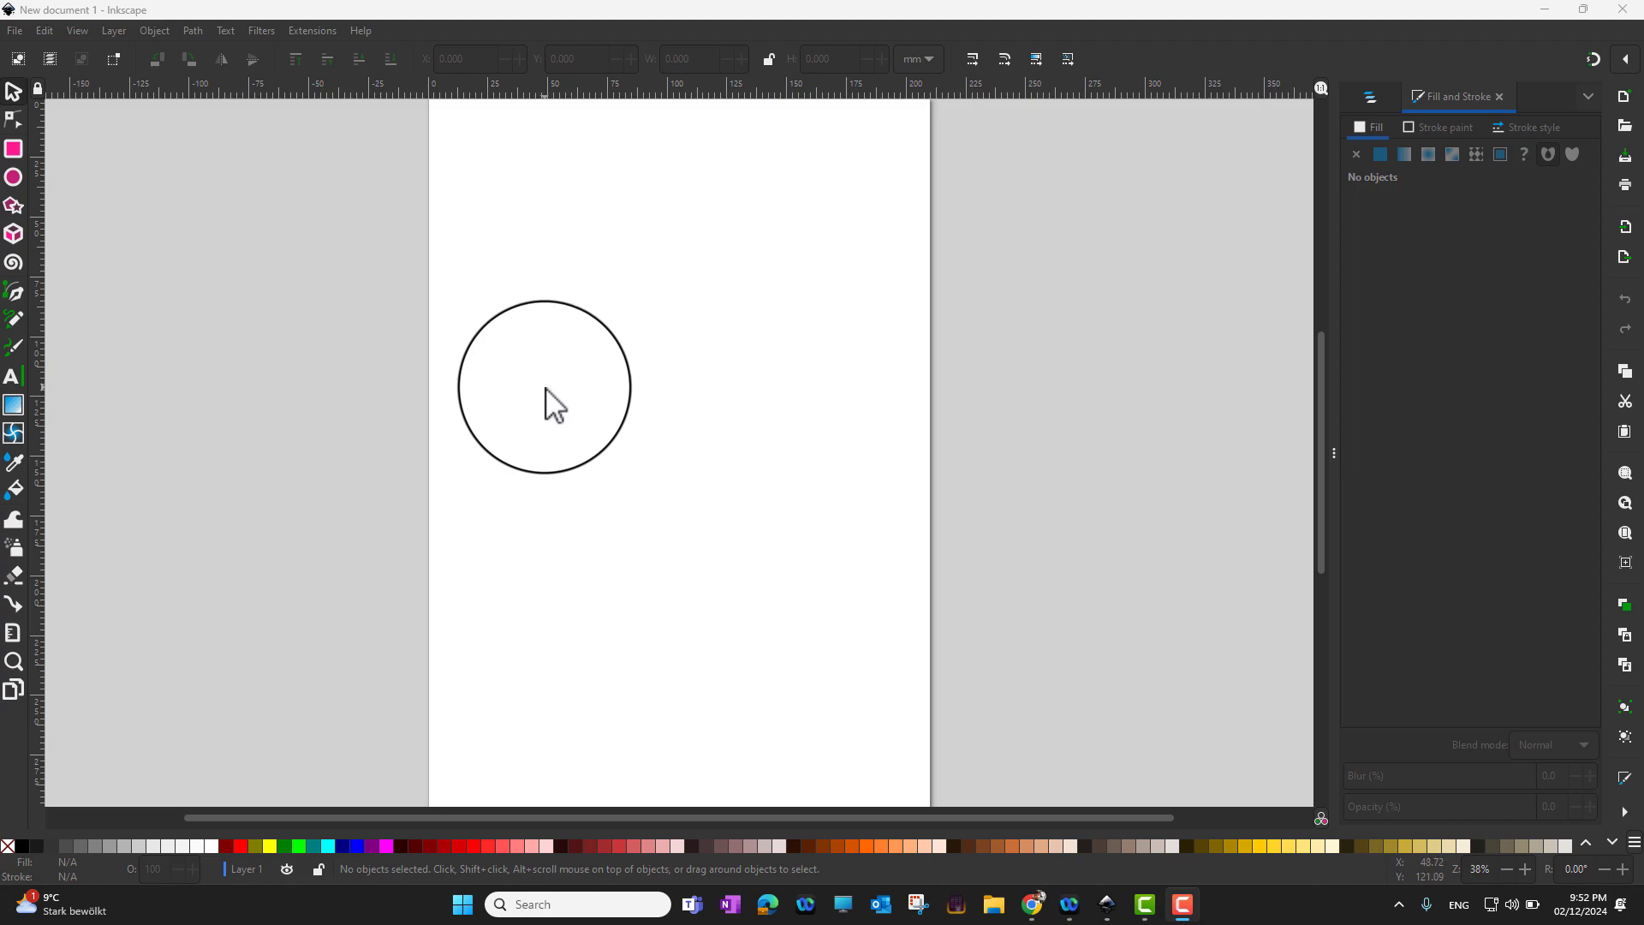
Draw a rectangle about 107 by 60 mm near the page's upper part and a second one from its centre at mid-page.
click(555, 405)
key(r)
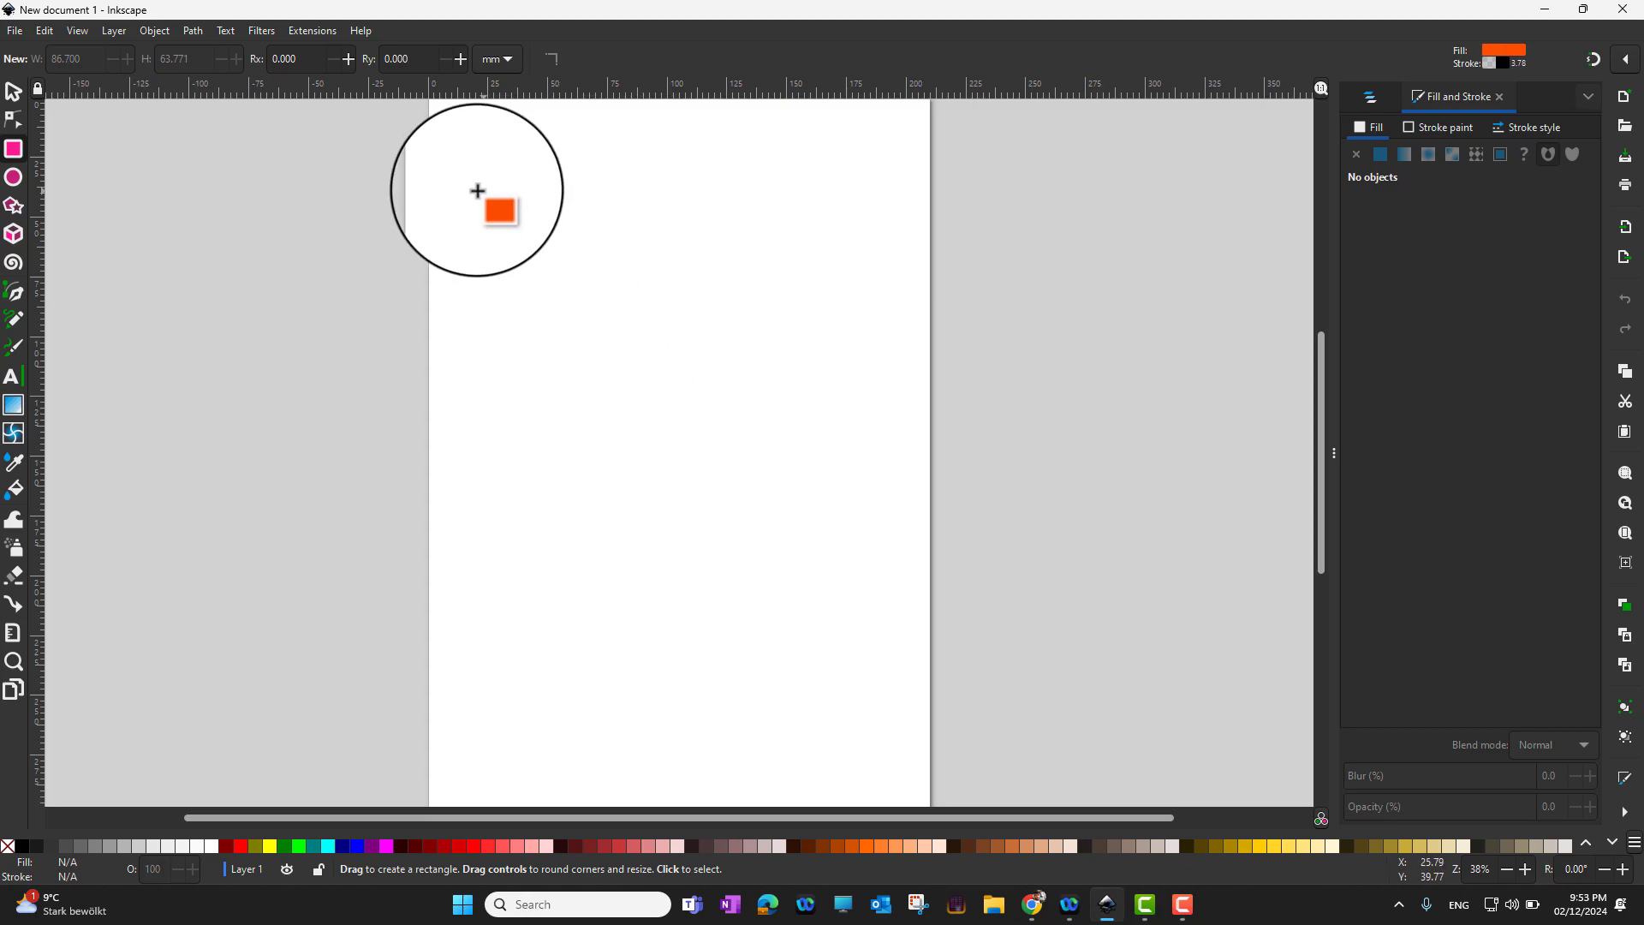
mouse_move(469, 187)
mouse_down()
mouse_move(525, 246)
mouse_move(830, 345)
mouse_move(724, 331)
mouse_up()
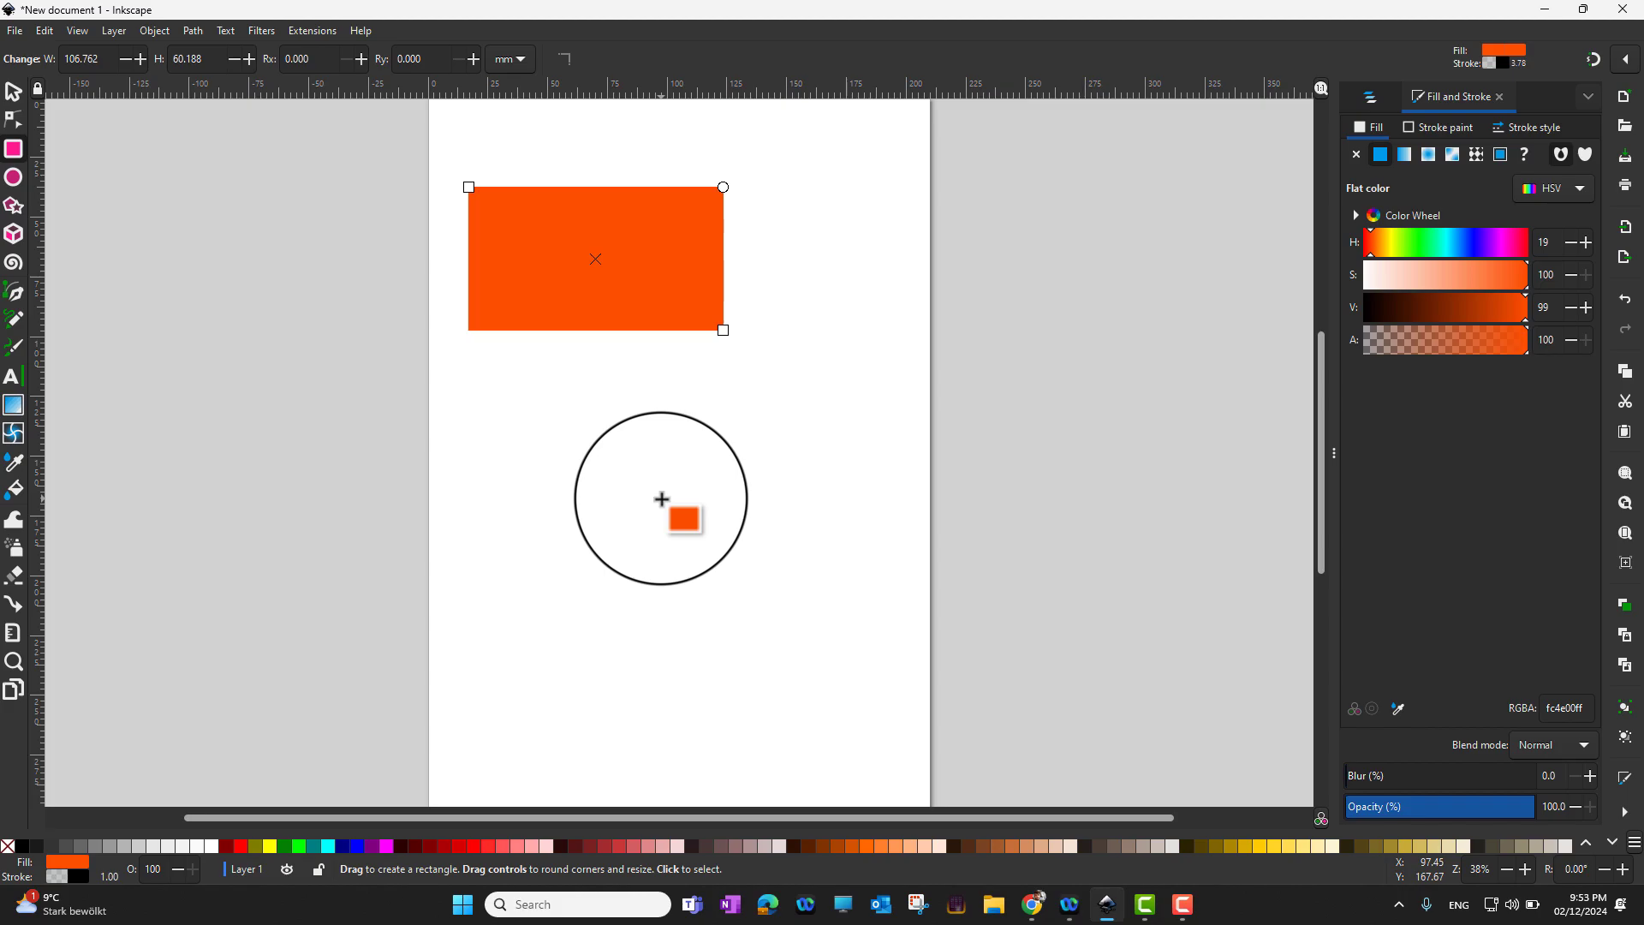
mouse_move(661, 498)
mouse_down()
mouse_move(753, 506)
mouse_move(760, 588)
mouse_move(716, 576)
mouse_move(719, 562)
mouse_move(784, 575)
mouse_up()
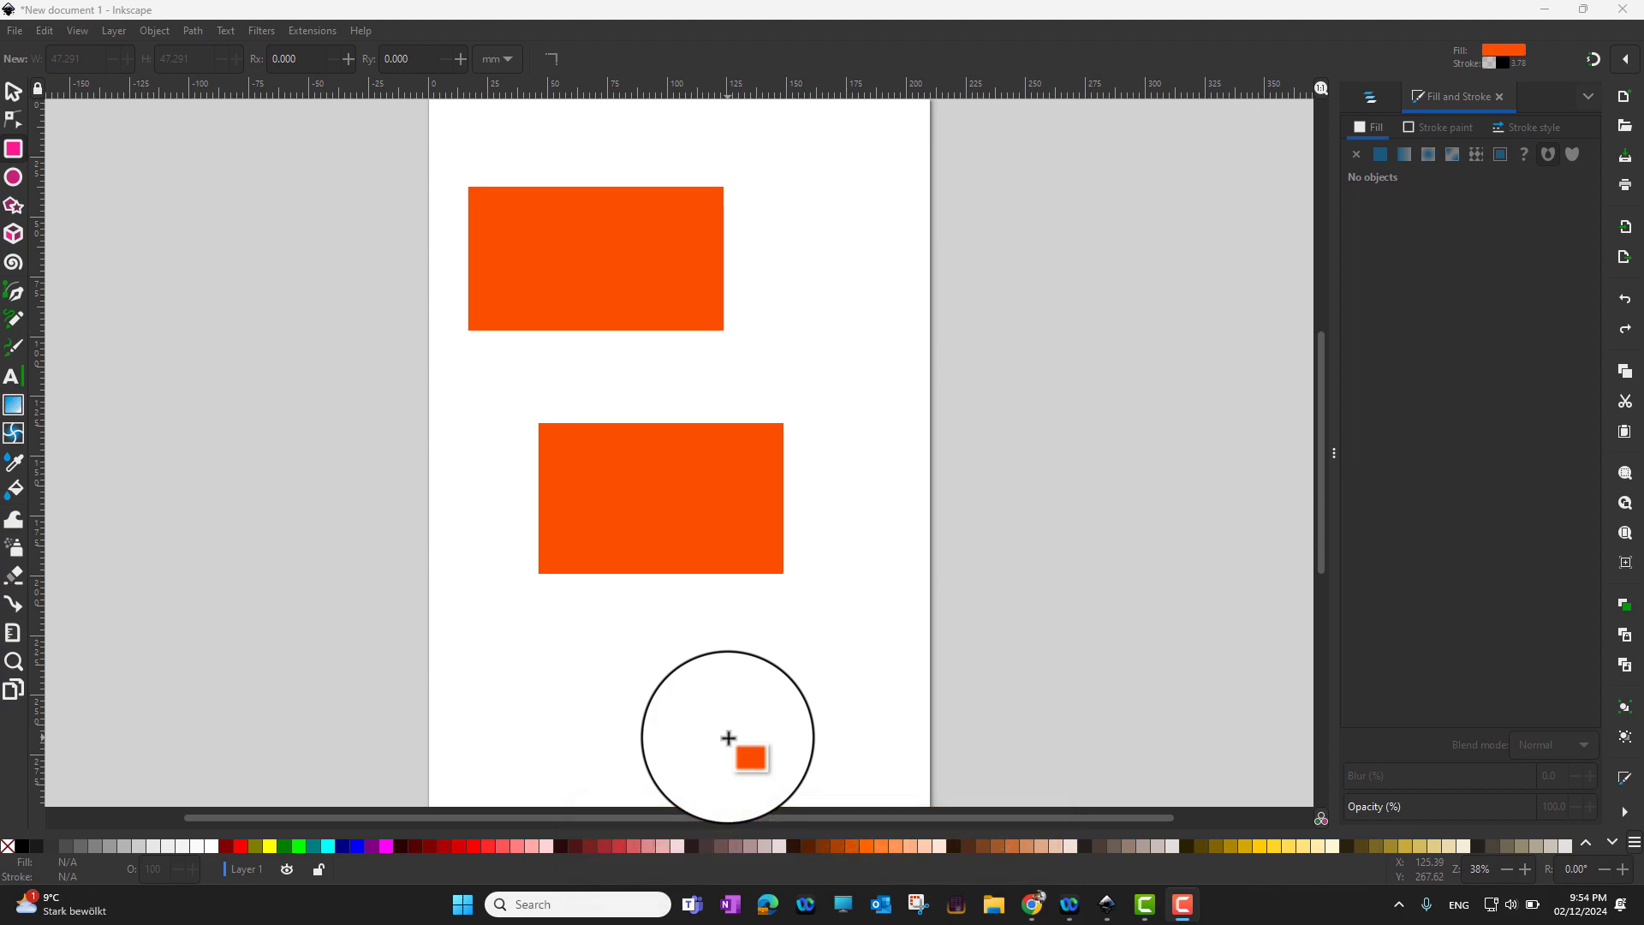
Draw a square about 43 mm wide below the second rectangle and undo it.
mouse_move(728, 738)
mouse_down()
mouse_move(651, 662)
mouse_move(580, 625)
mouse_move(609, 646)
mouse_move(624, 643)
mouse_move(613, 616)
mouse_move(638, 633)
mouse_move(594, 606)
mouse_move(624, 634)
mouse_up()
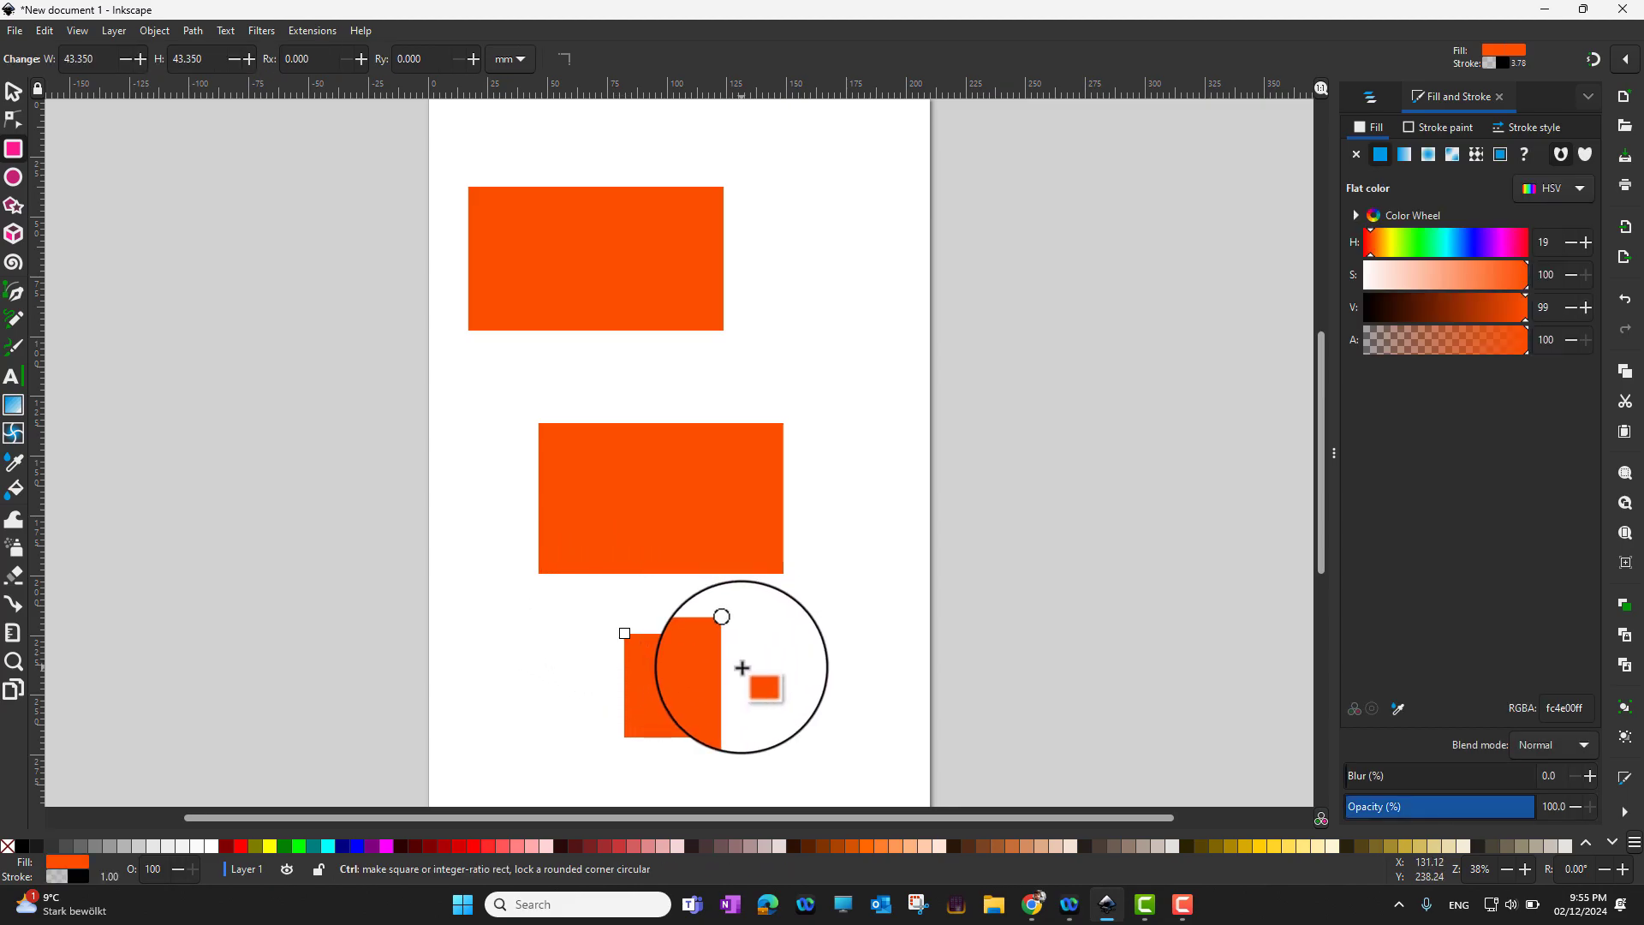
key(ctrl+z)
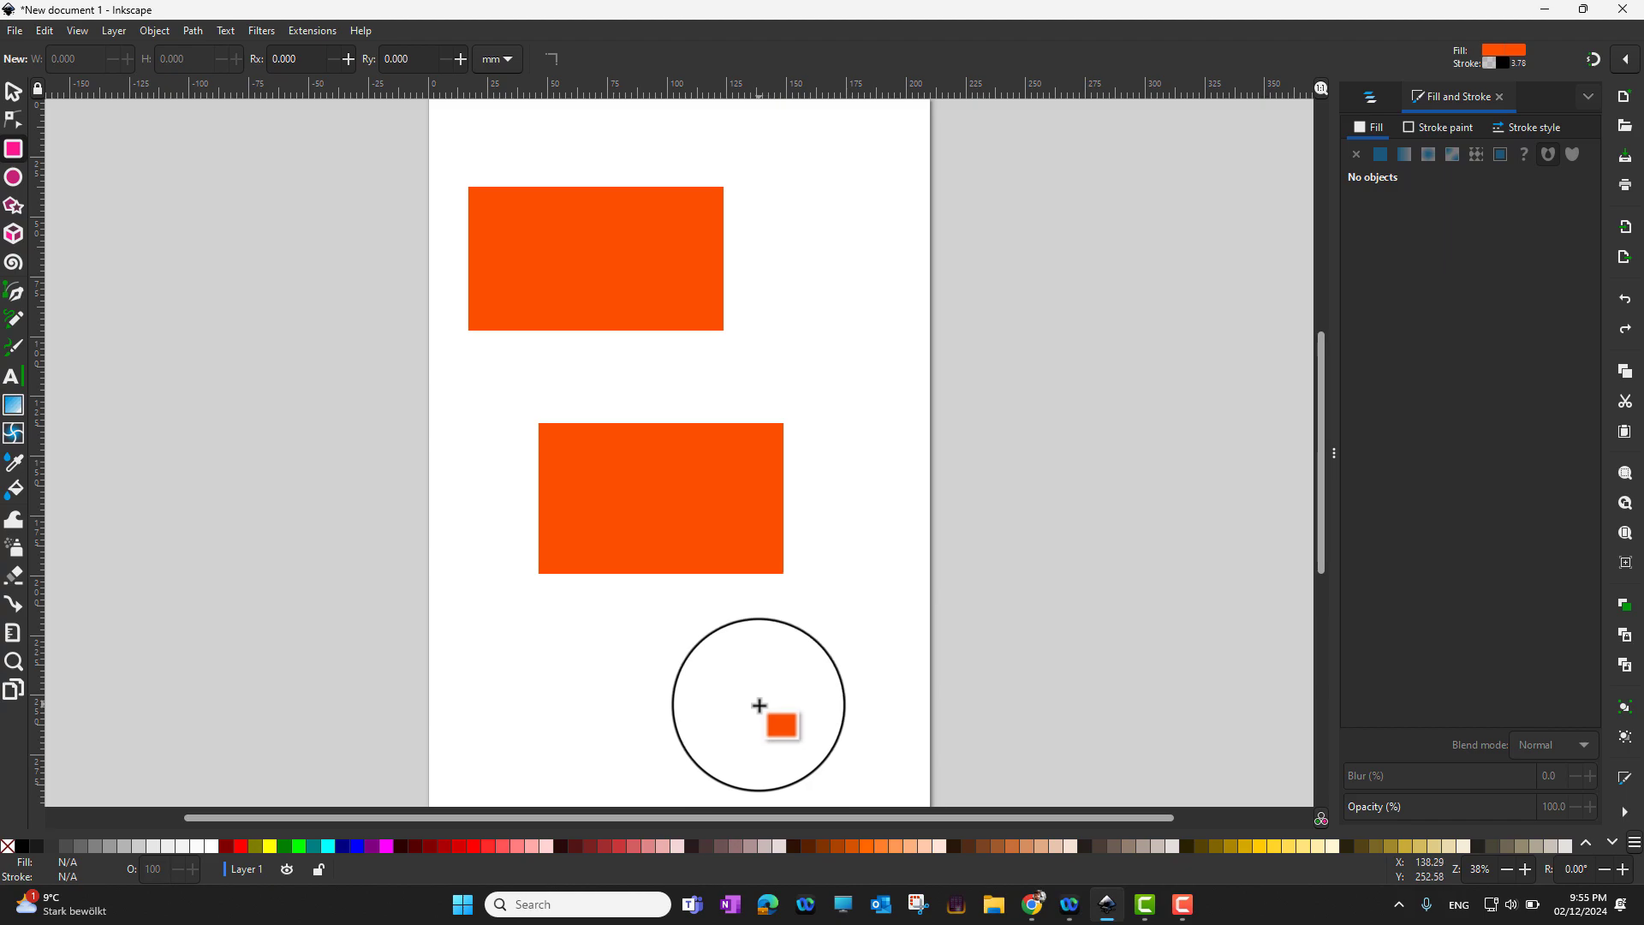
Draw a third rectangle constrained to a 3:1 ratio, about 90 by 30 mm, below the second rectangle.
drag(784, 734, 597, 679)
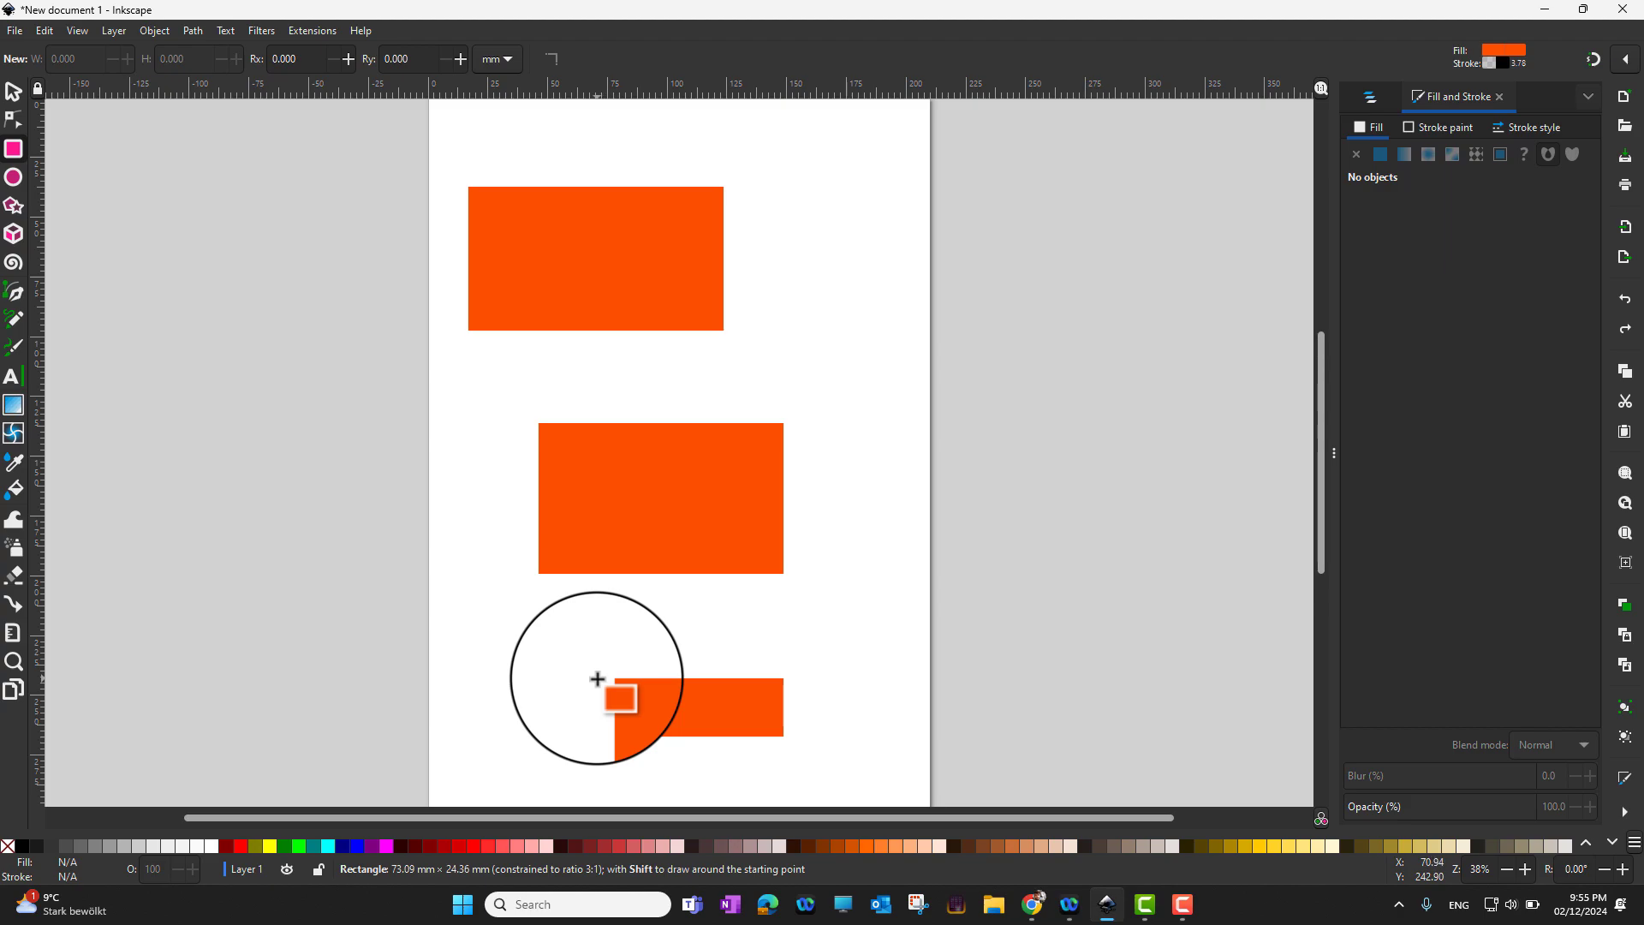
drag(597, 679, 686, 667)
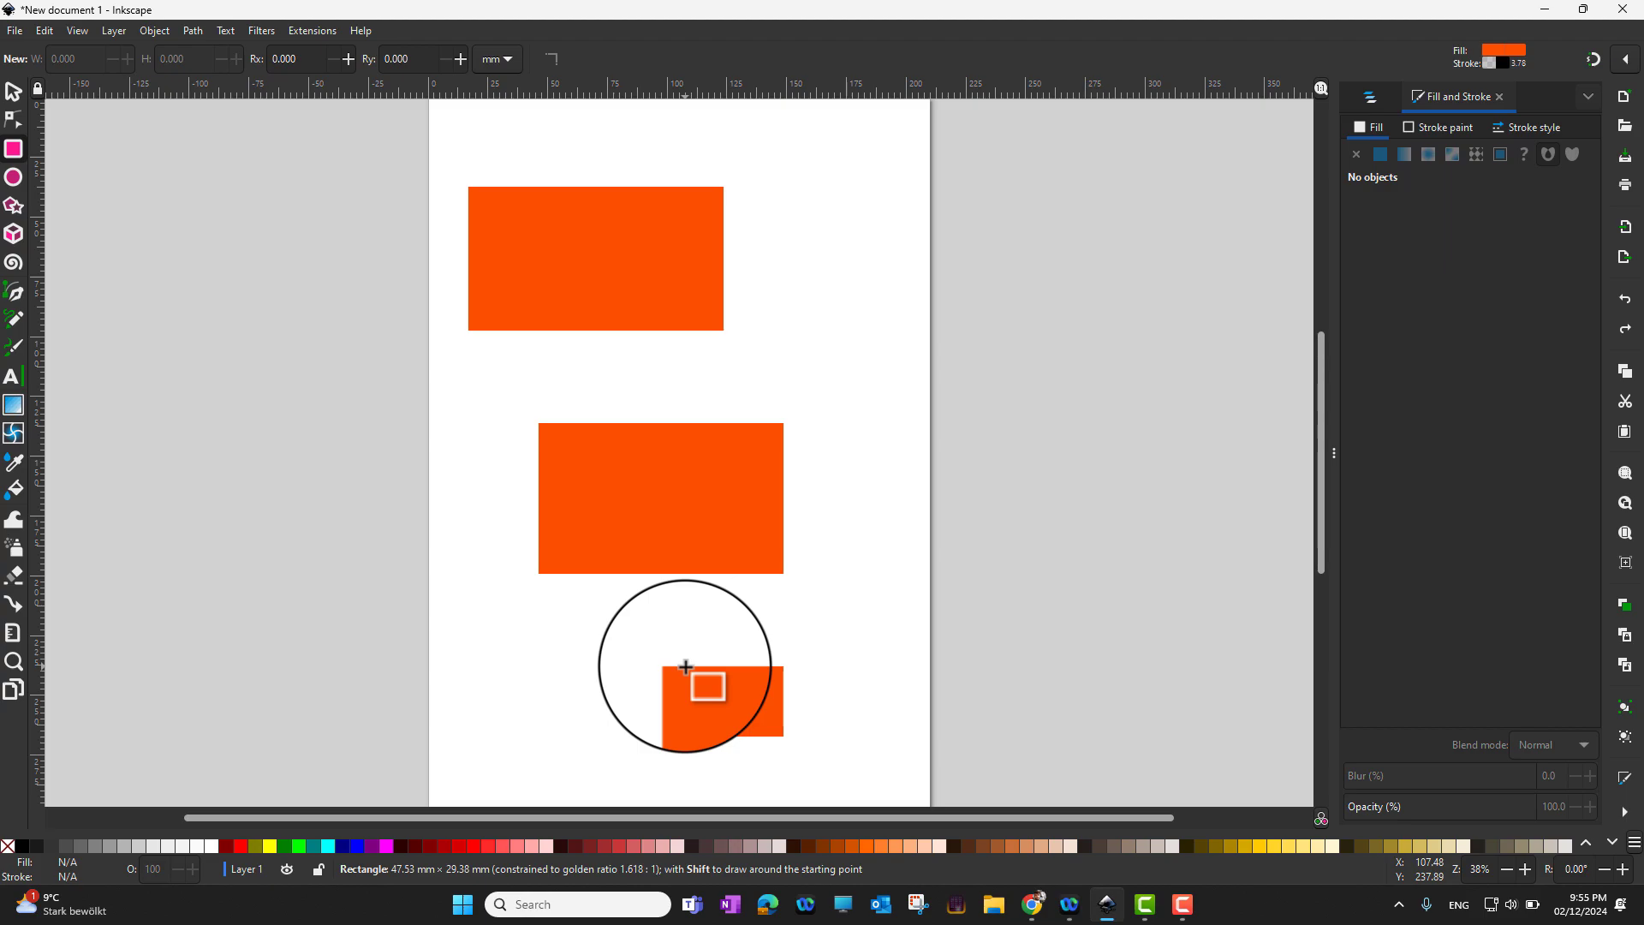
drag(686, 666, 644, 666)
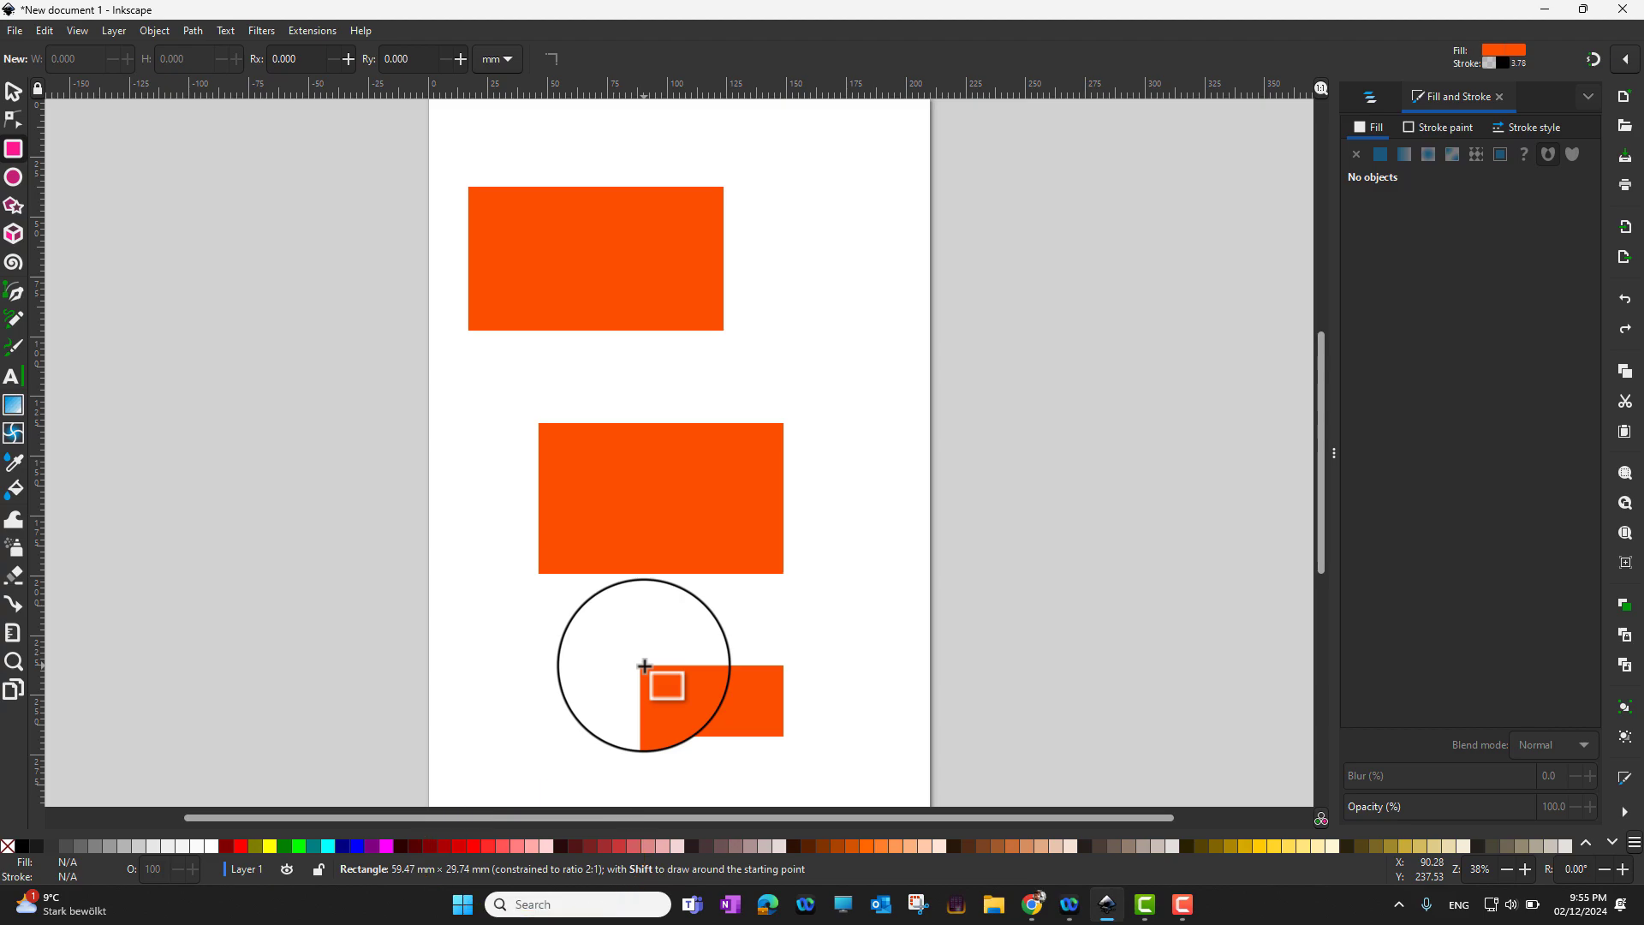
drag(644, 665, 588, 665)
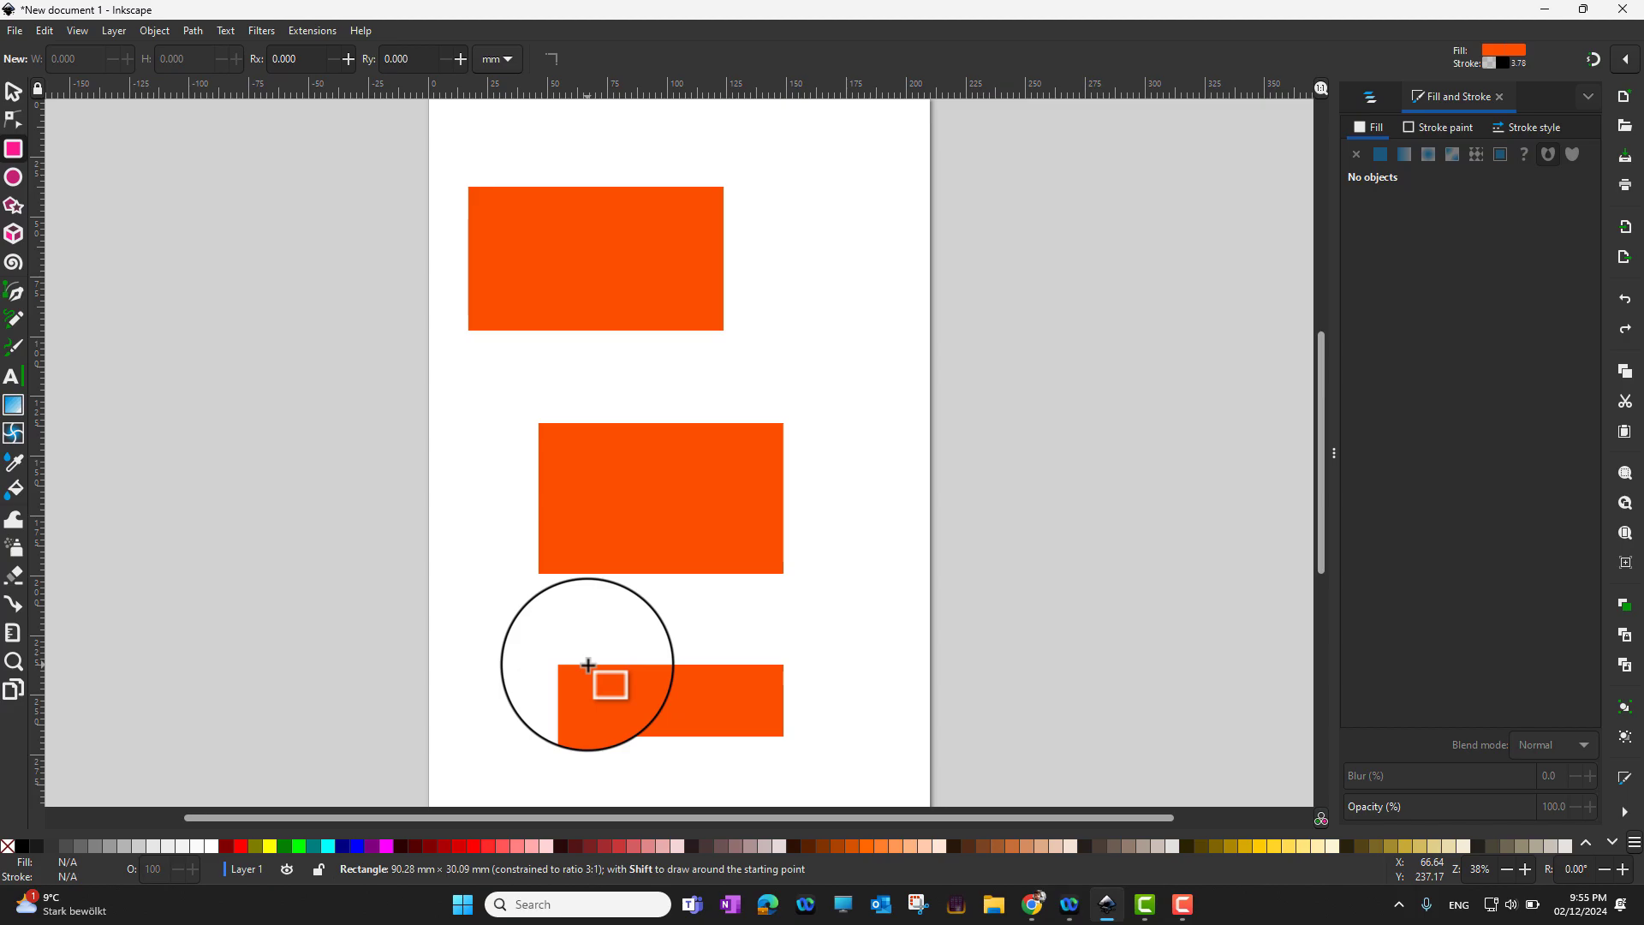
drag(587, 664, 587, 664)
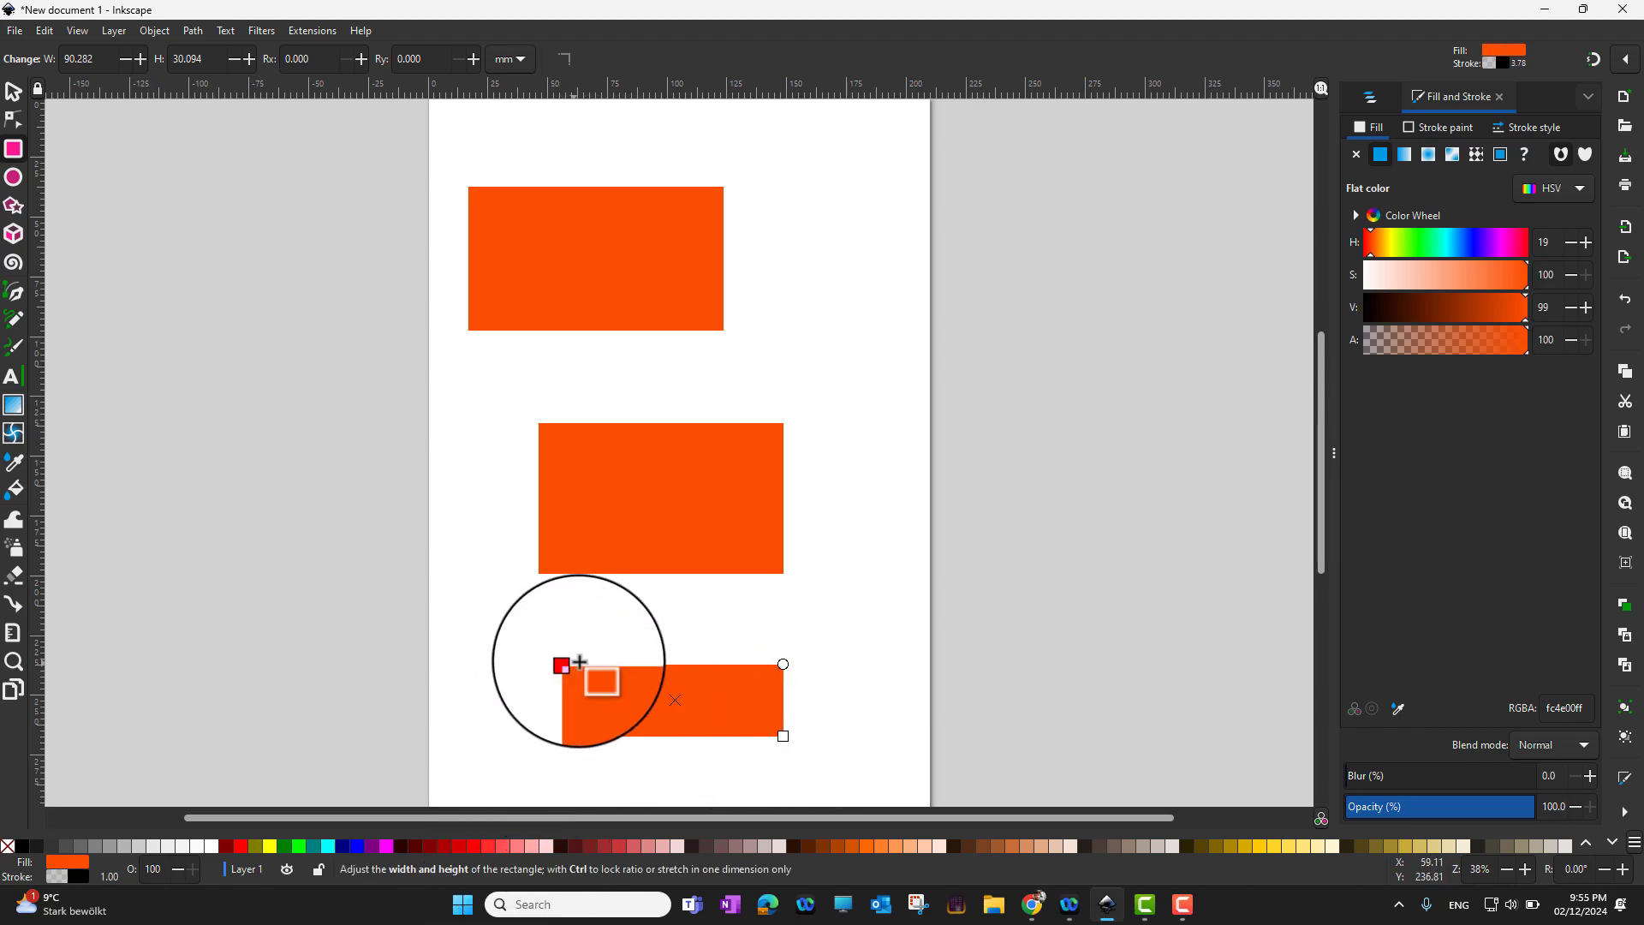
Resize the lowest rectangle with its corner handles to about 48 by 46 mm.
drag(580, 662, 634, 626)
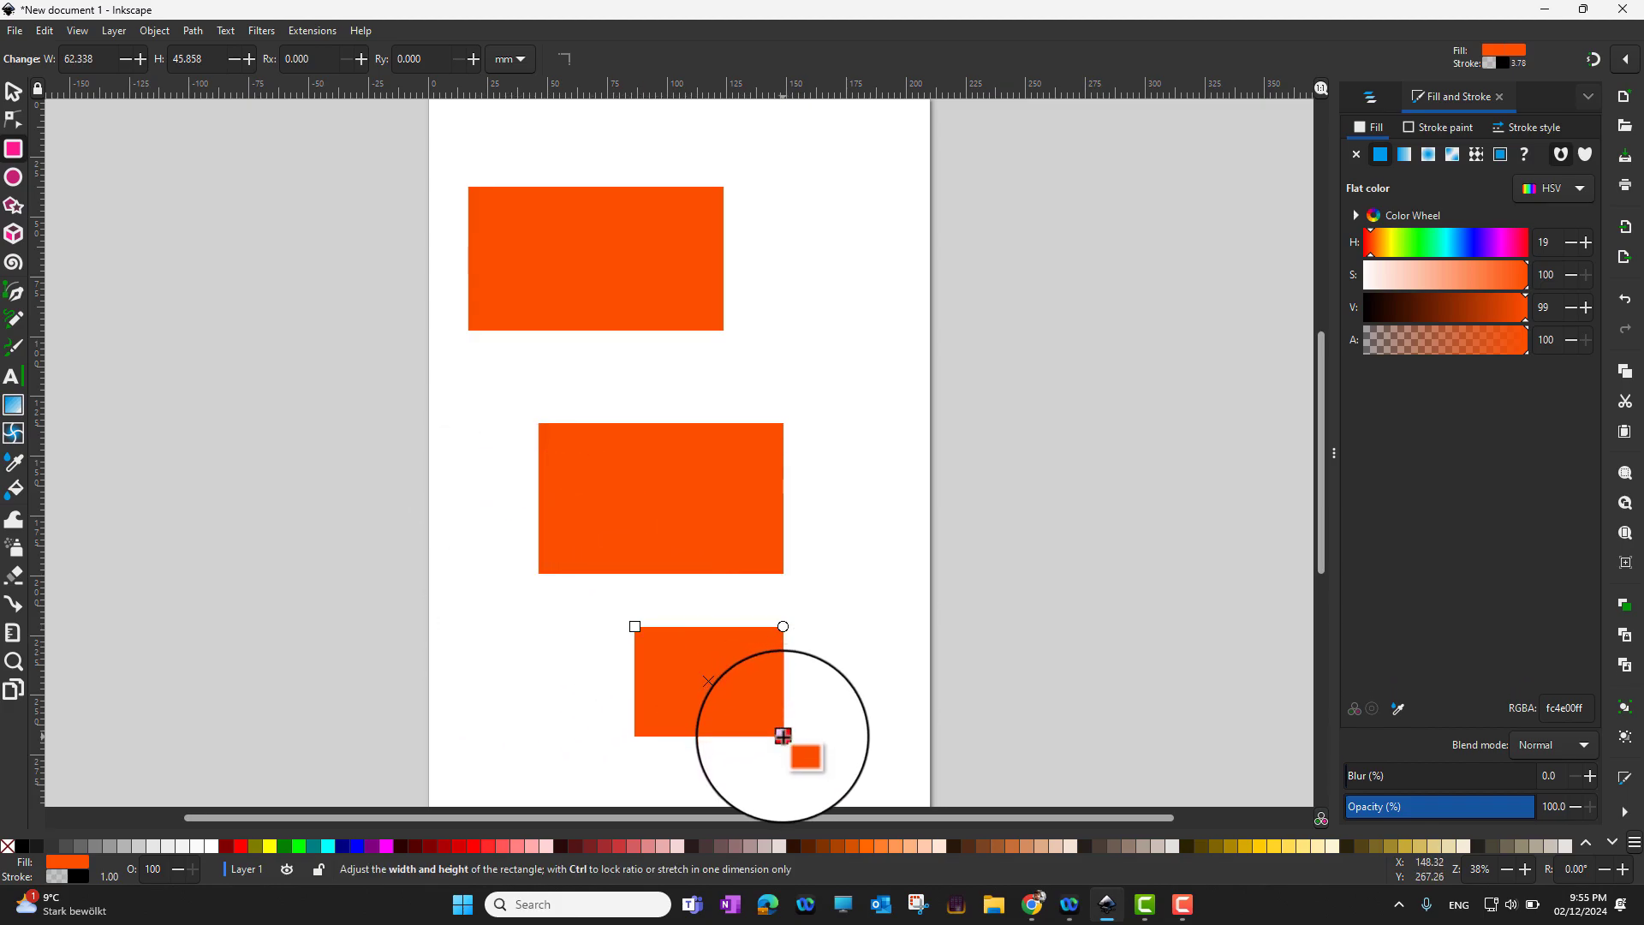
drag(782, 735, 820, 730)
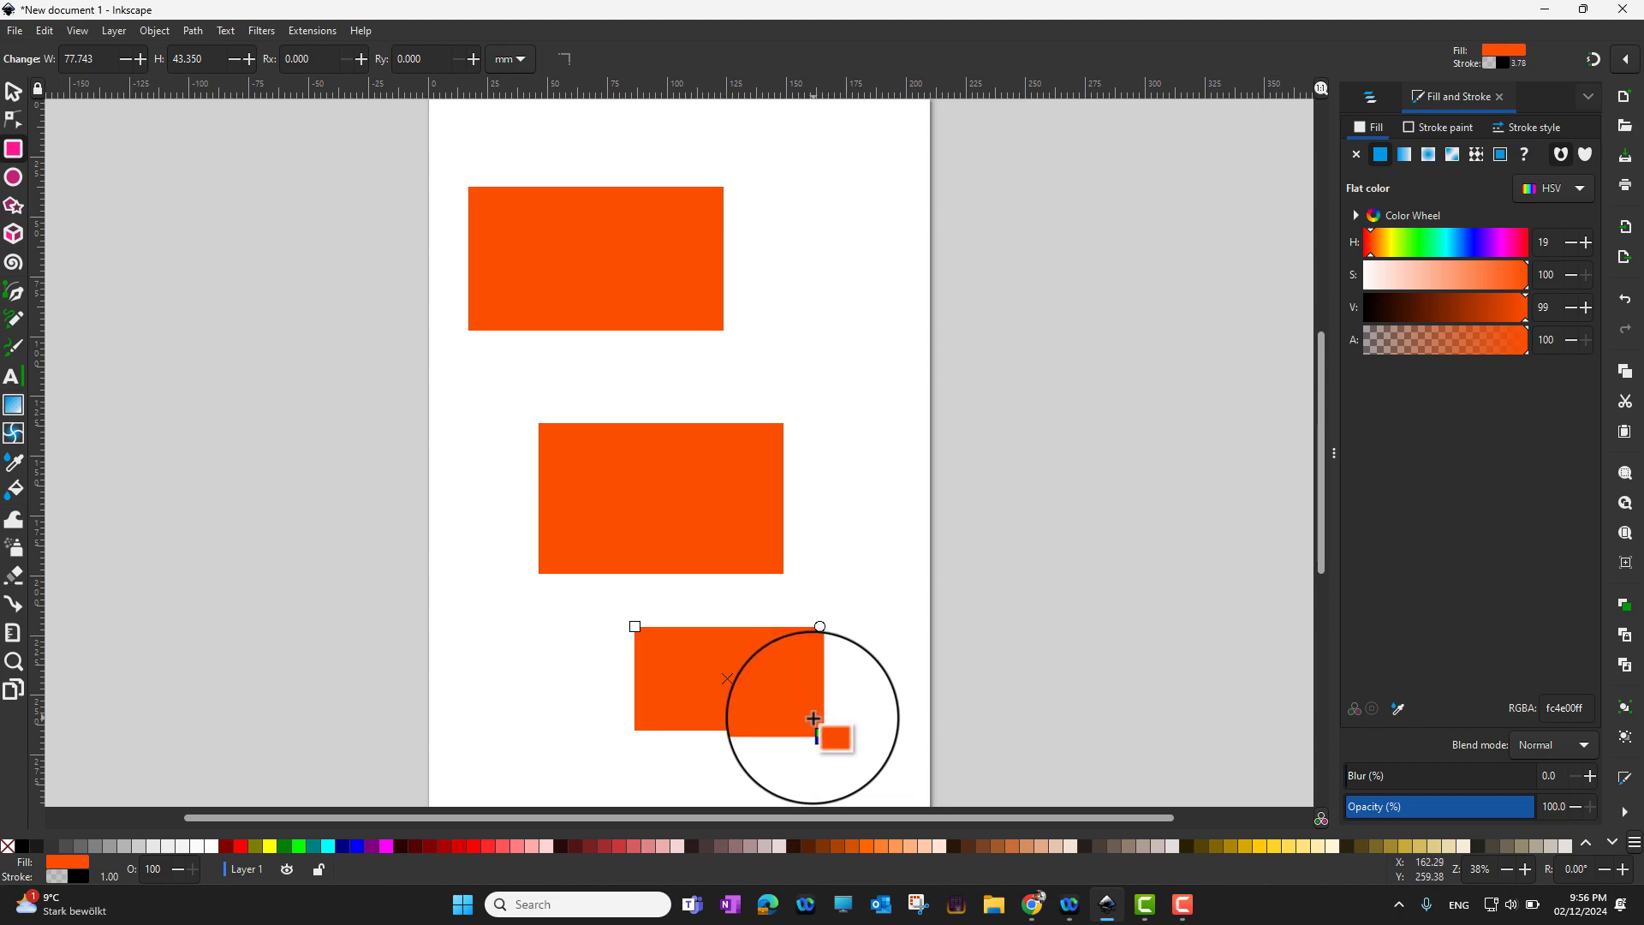
drag(819, 729, 749, 735)
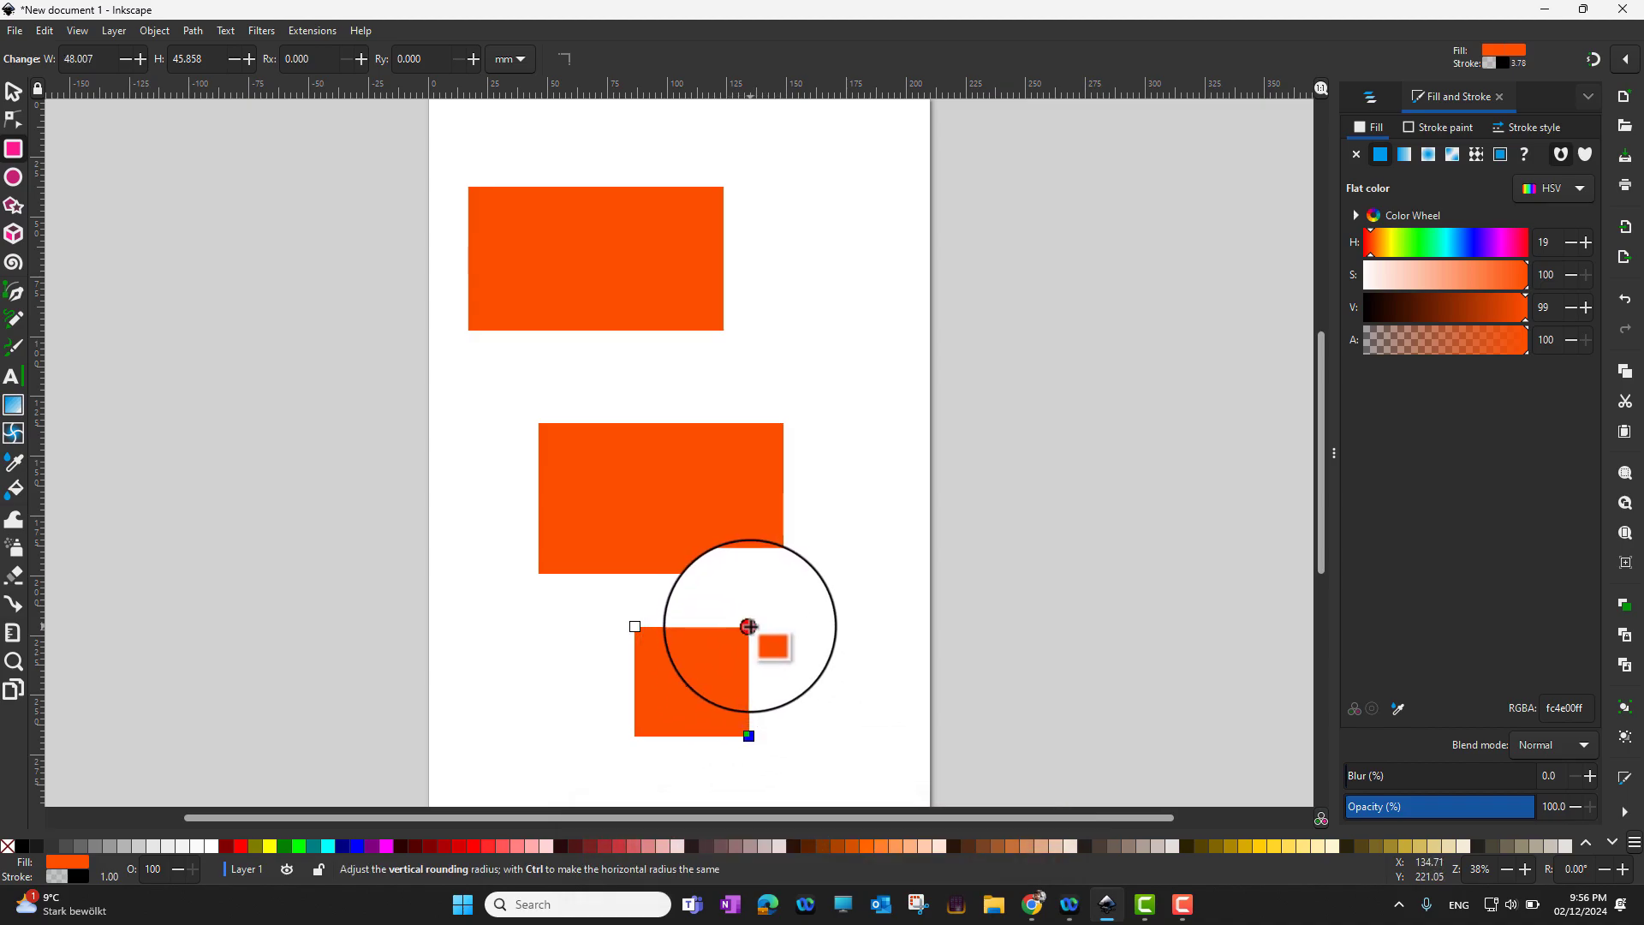
Try rounding the lowest rectangle's corners with its horizontal and vertical radius handles, and make the corners sharp again.
drag(748, 626, 749, 635)
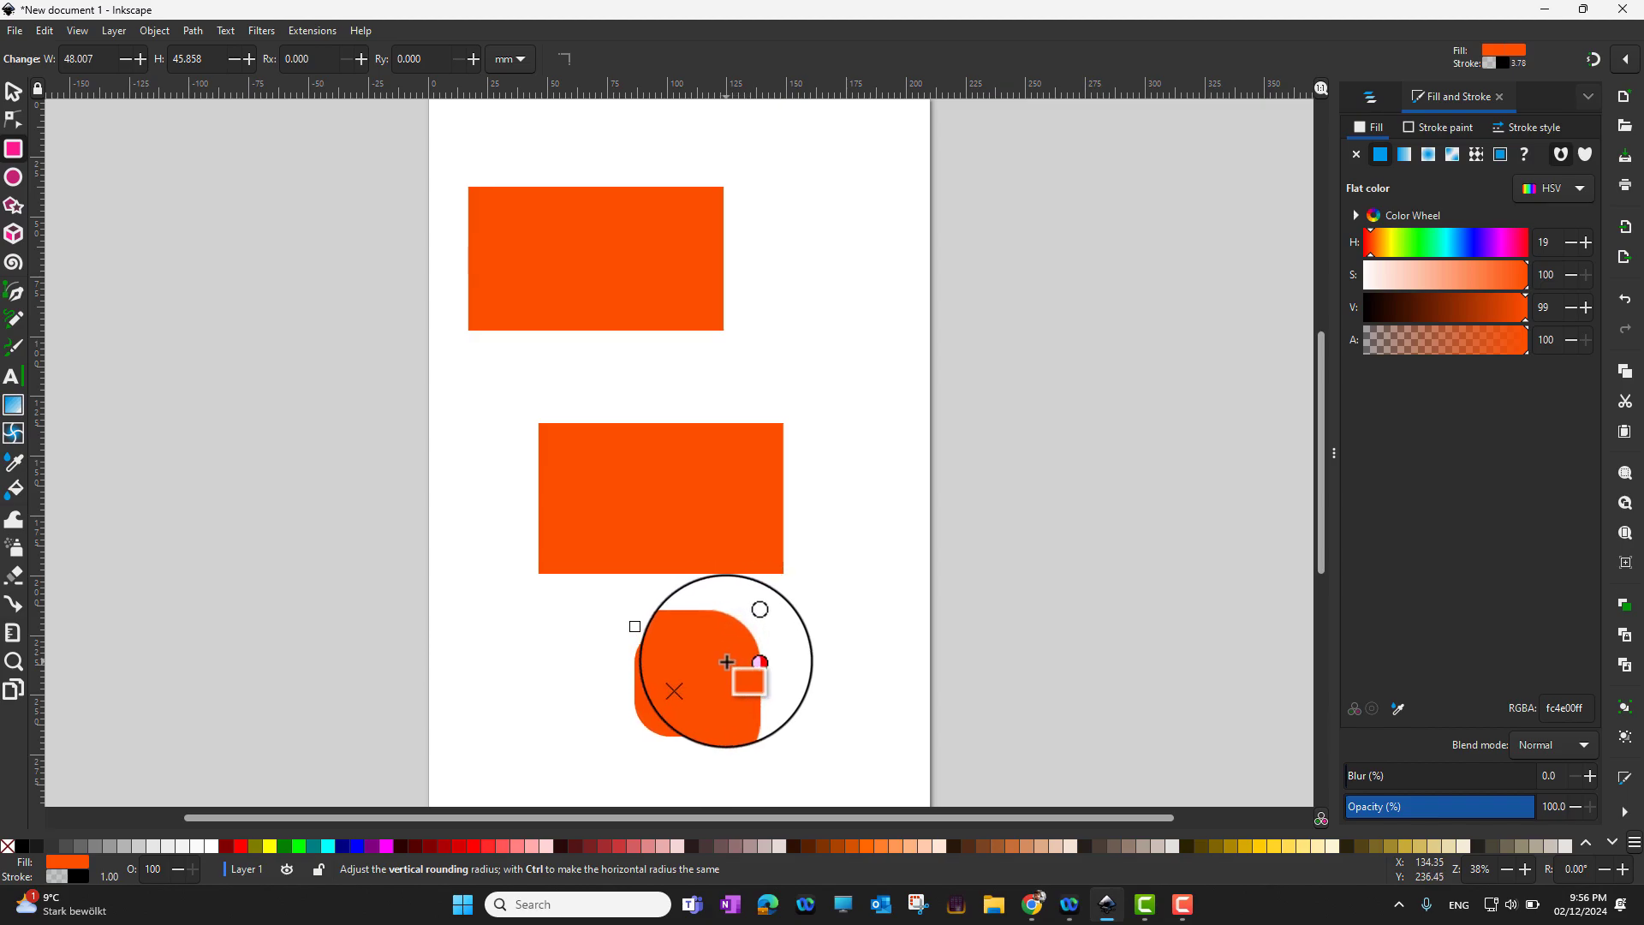
drag(738, 659, 742, 659)
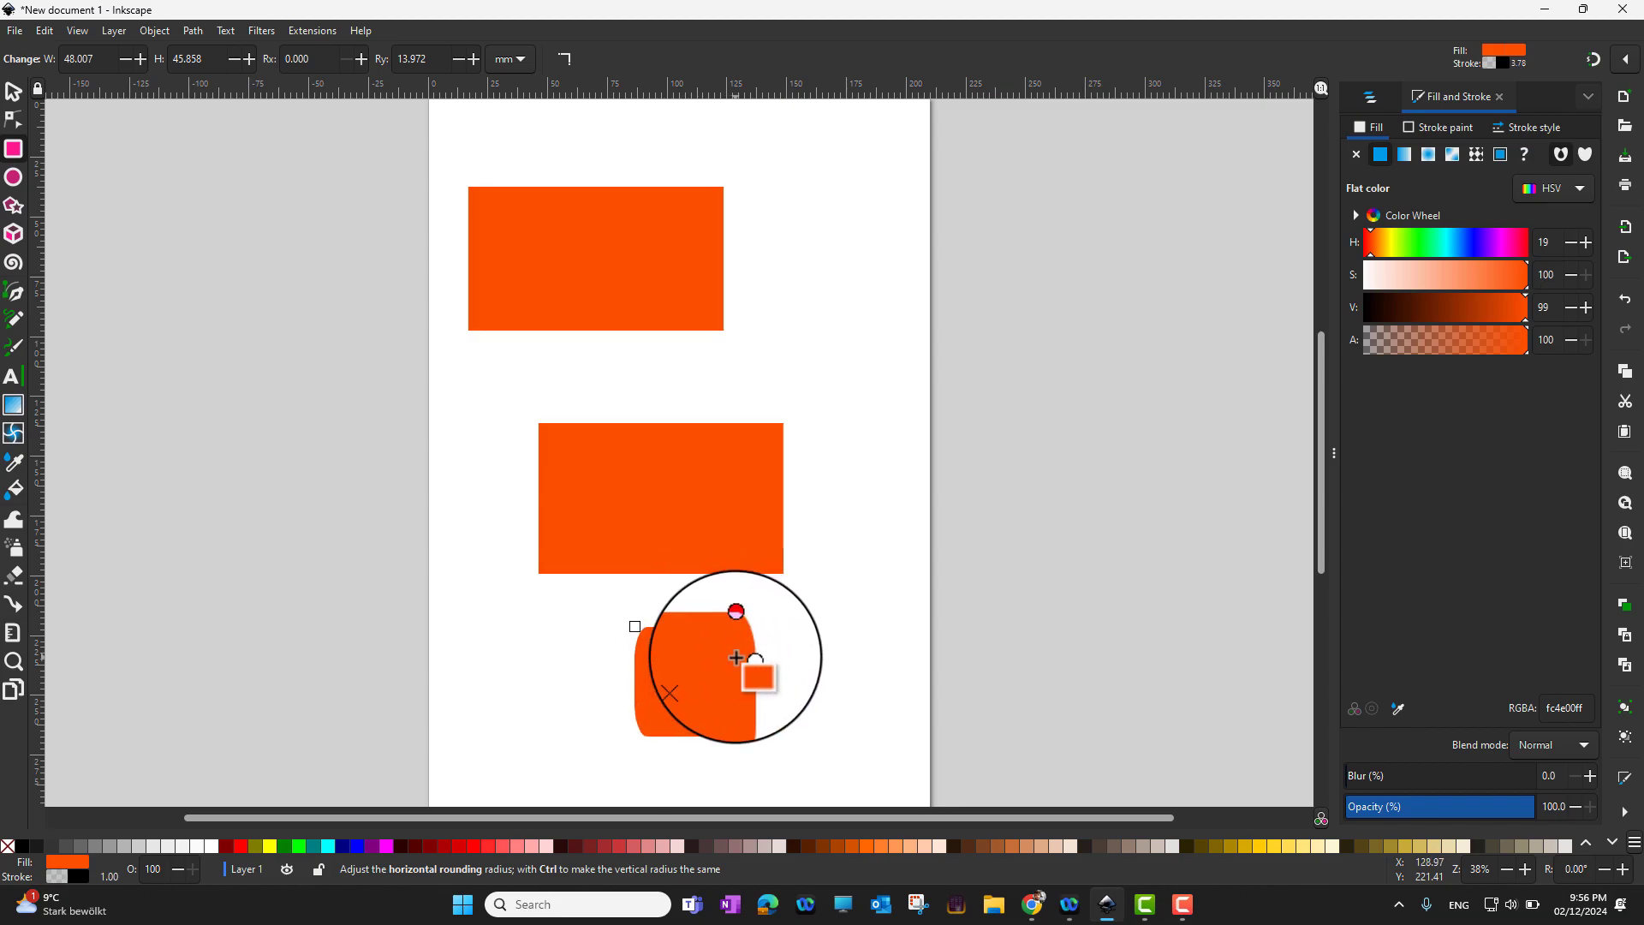
drag(746, 626, 738, 627)
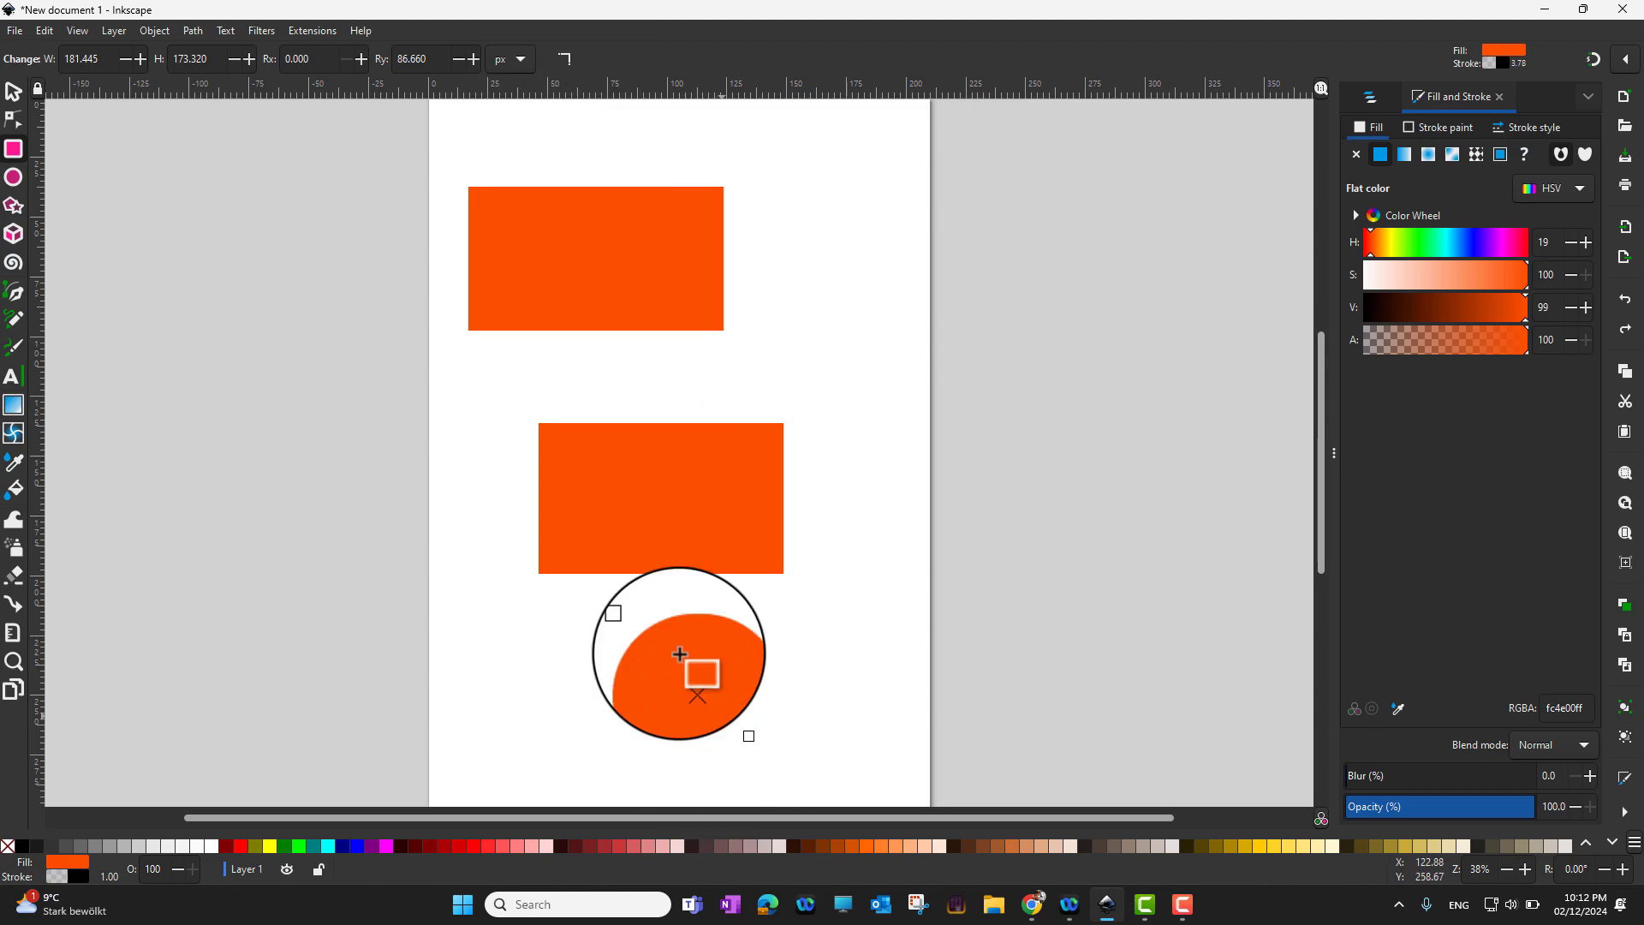
click(565, 58)
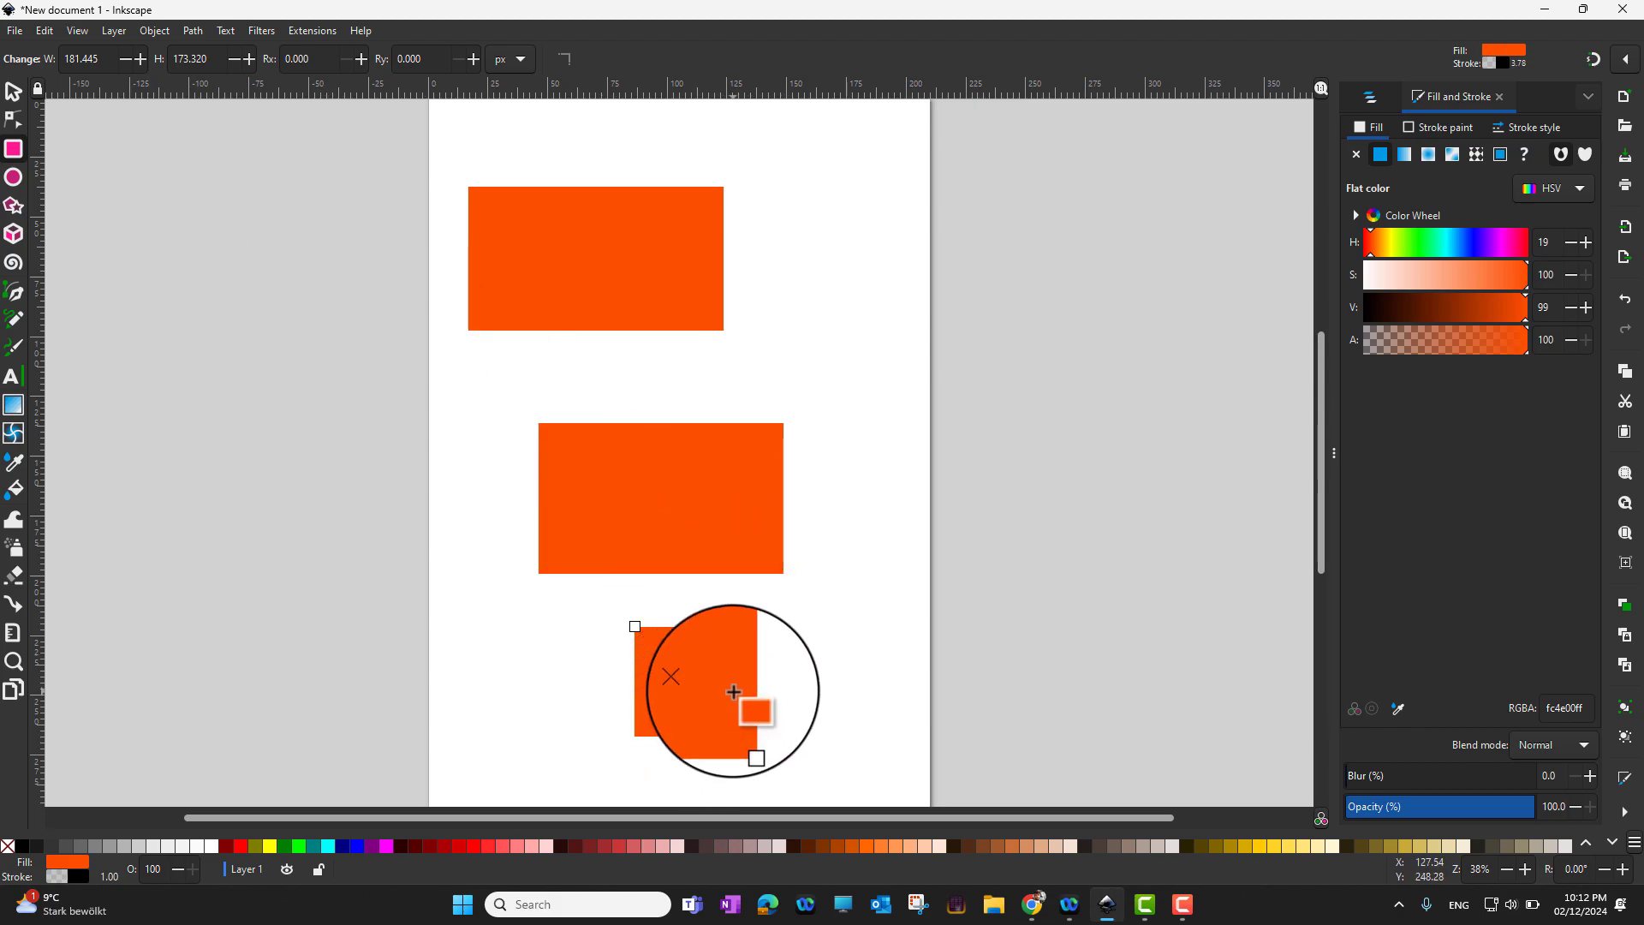
Set the lowest rectangle's width and height to 200 px each and deselect it.
double_click(89, 57)
triple_click(91, 60)
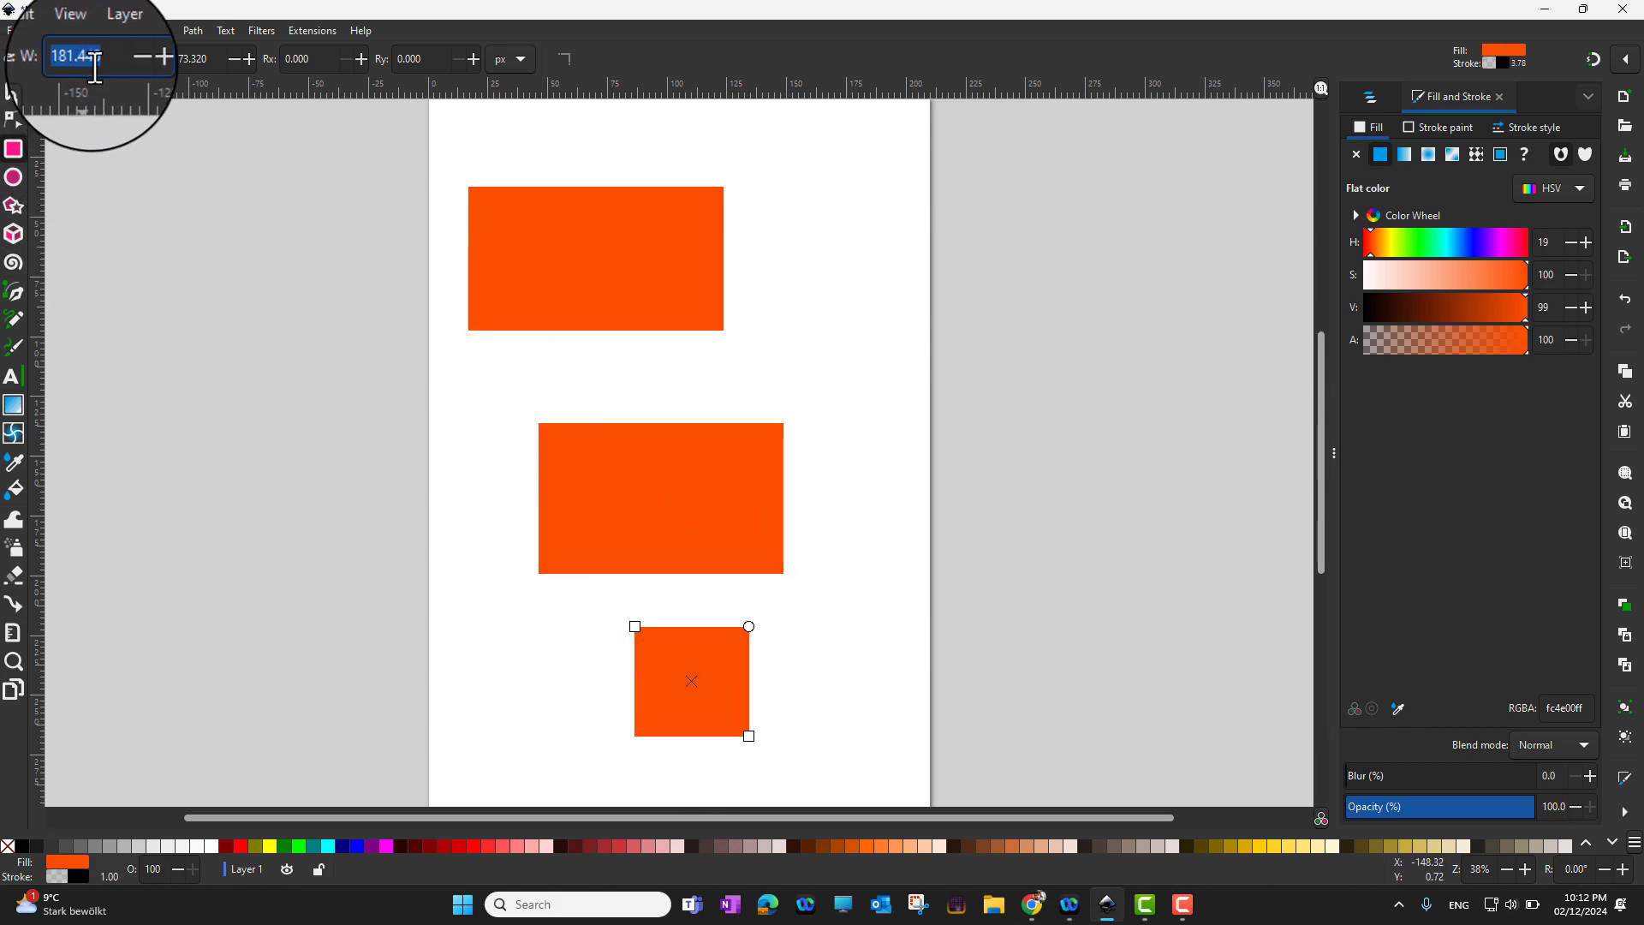
text(200)
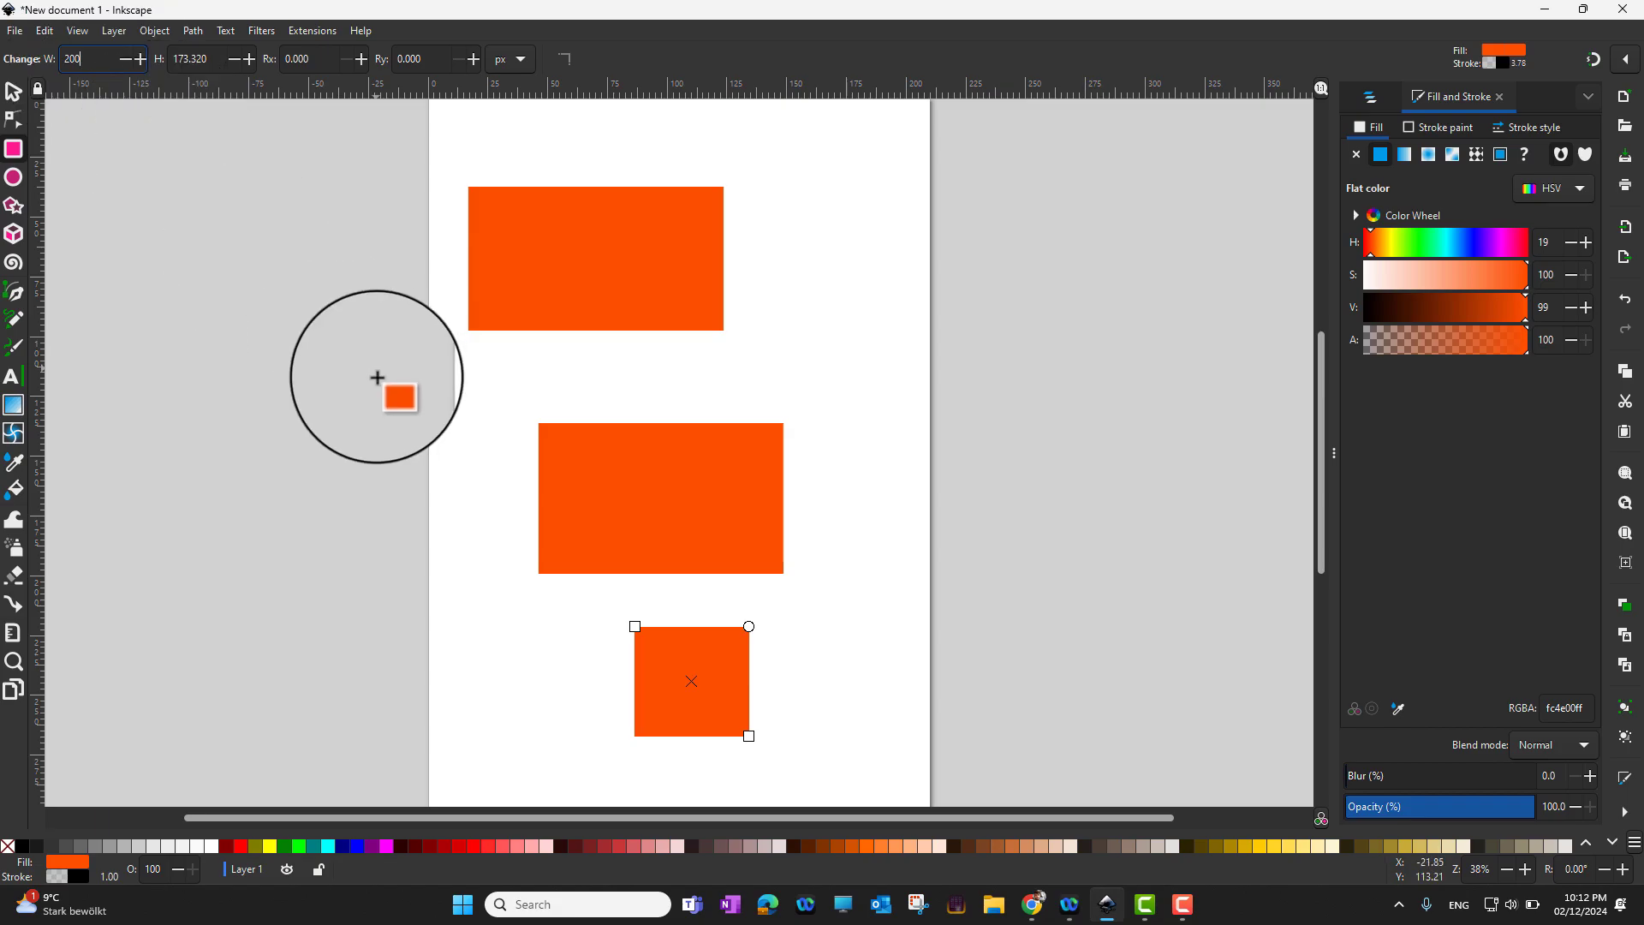
key(Return)
key(Escape)
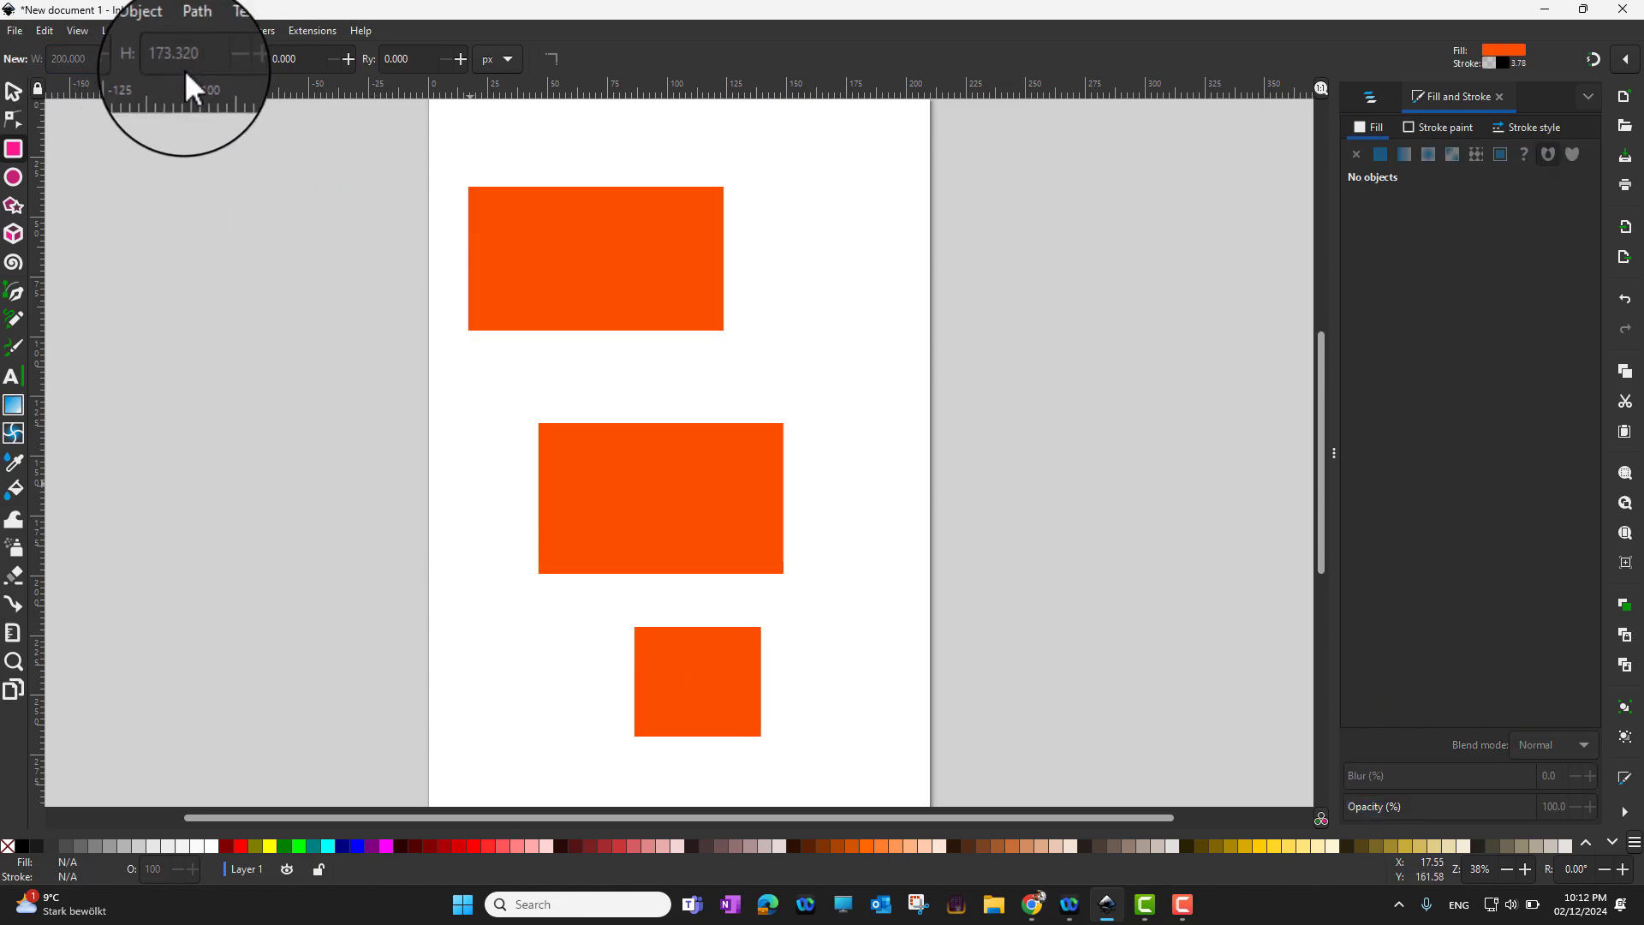
click(718, 675)
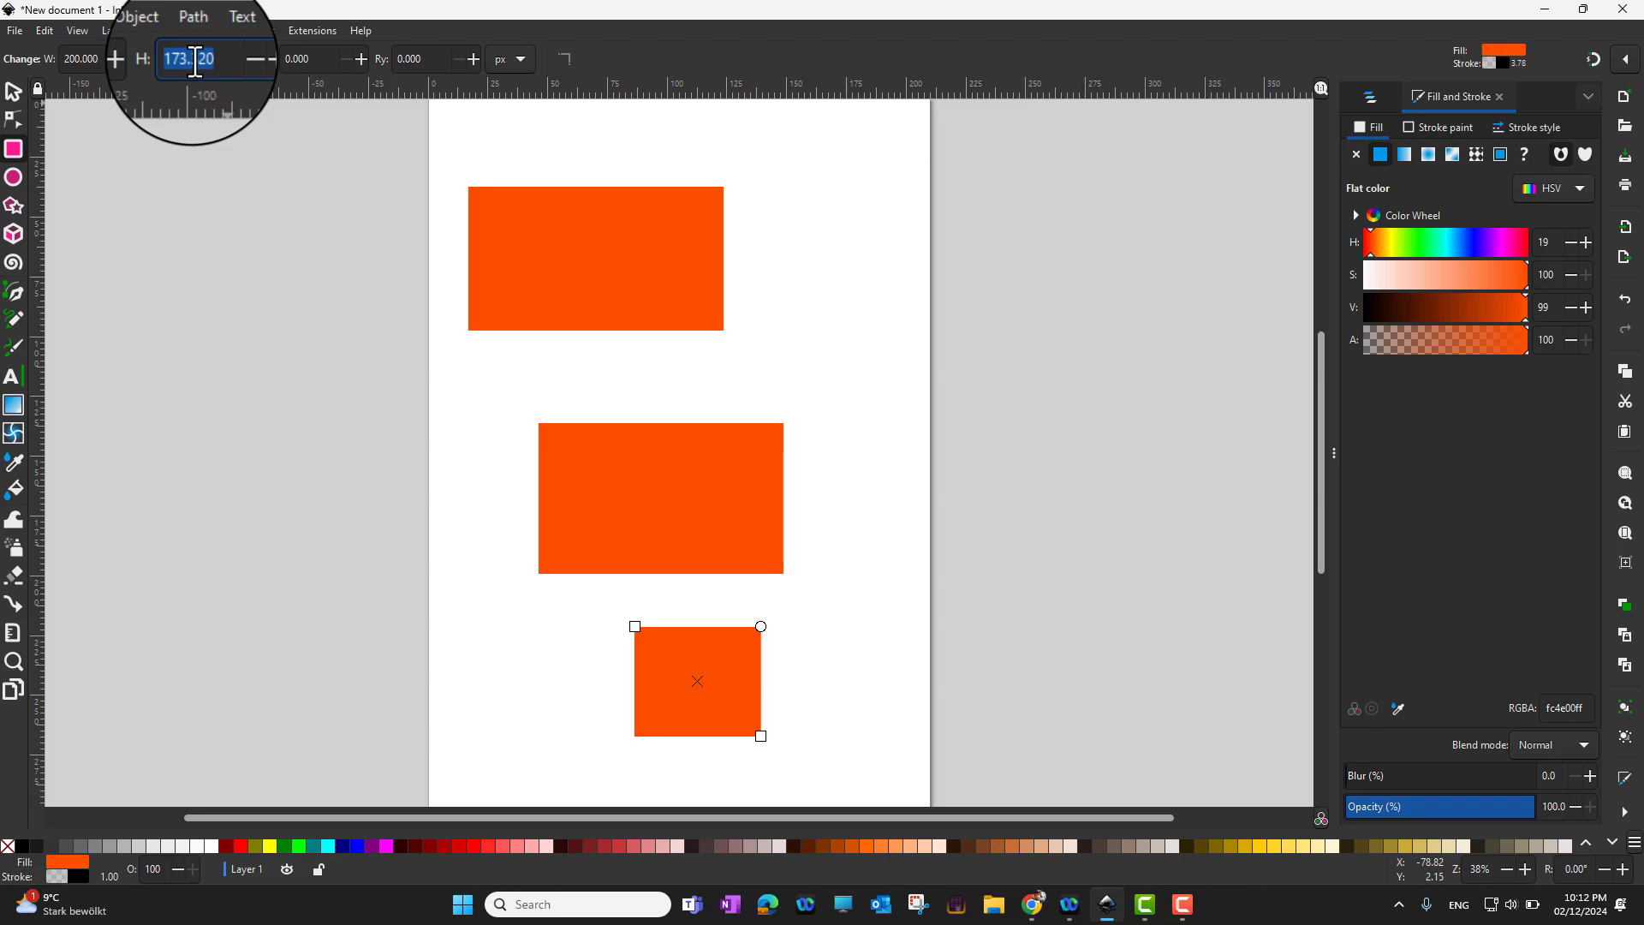
click(850, 625)
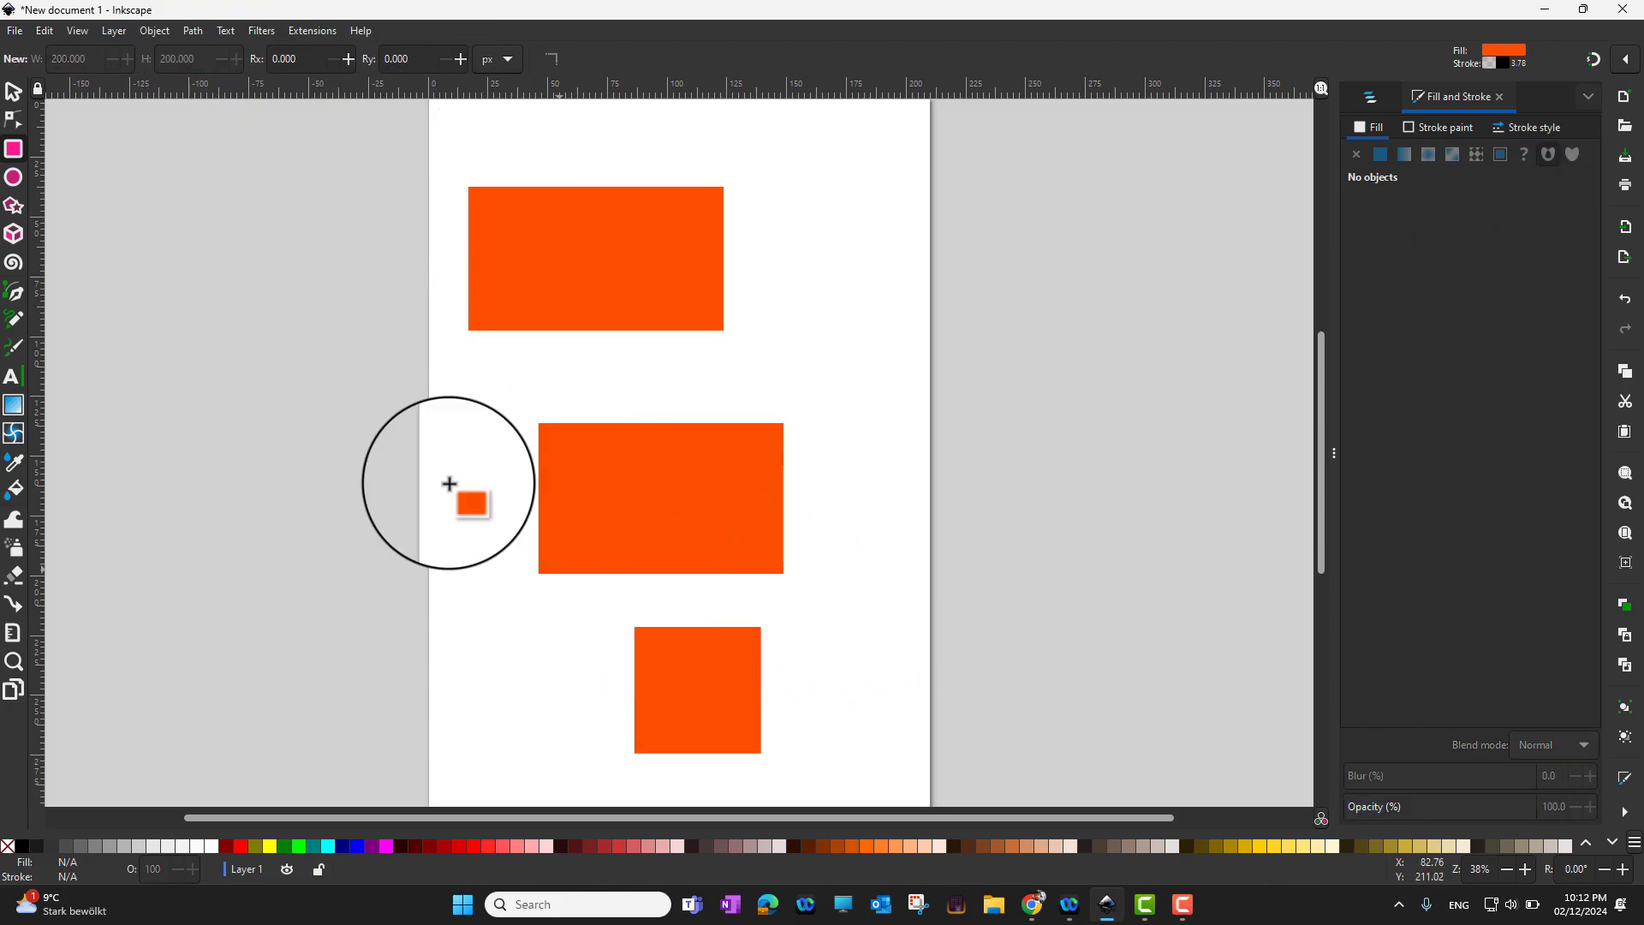
Rotate the 200 px square counter-clockwise about its centre into a tilted diamond with the Selector tool.
click(737, 720)
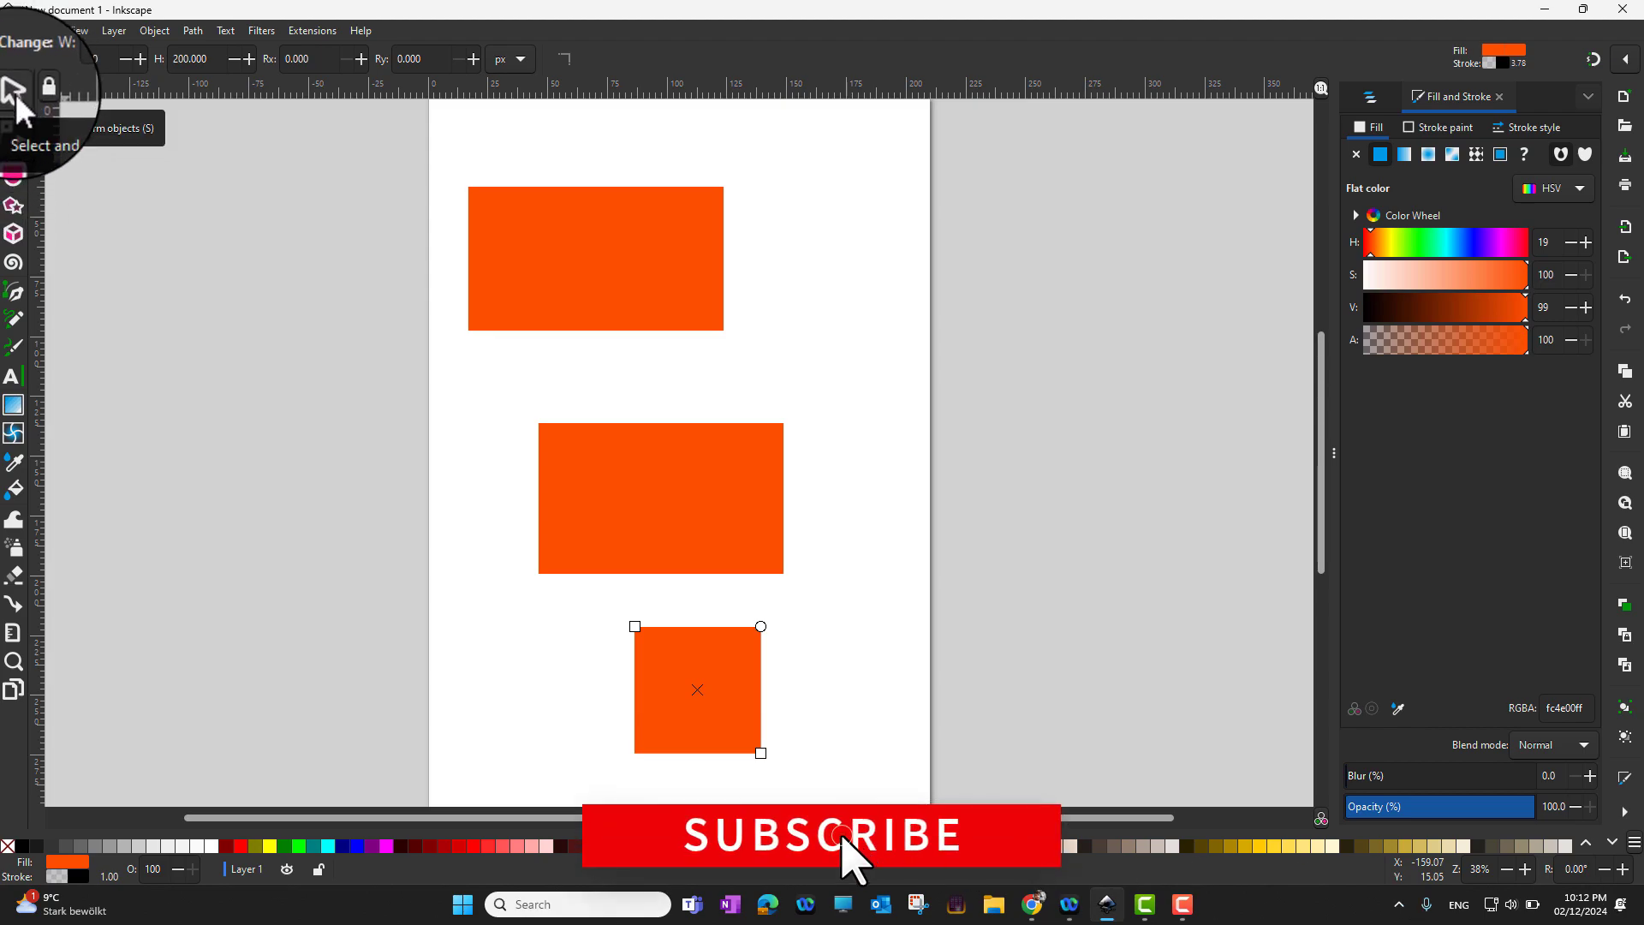
click(13, 89)
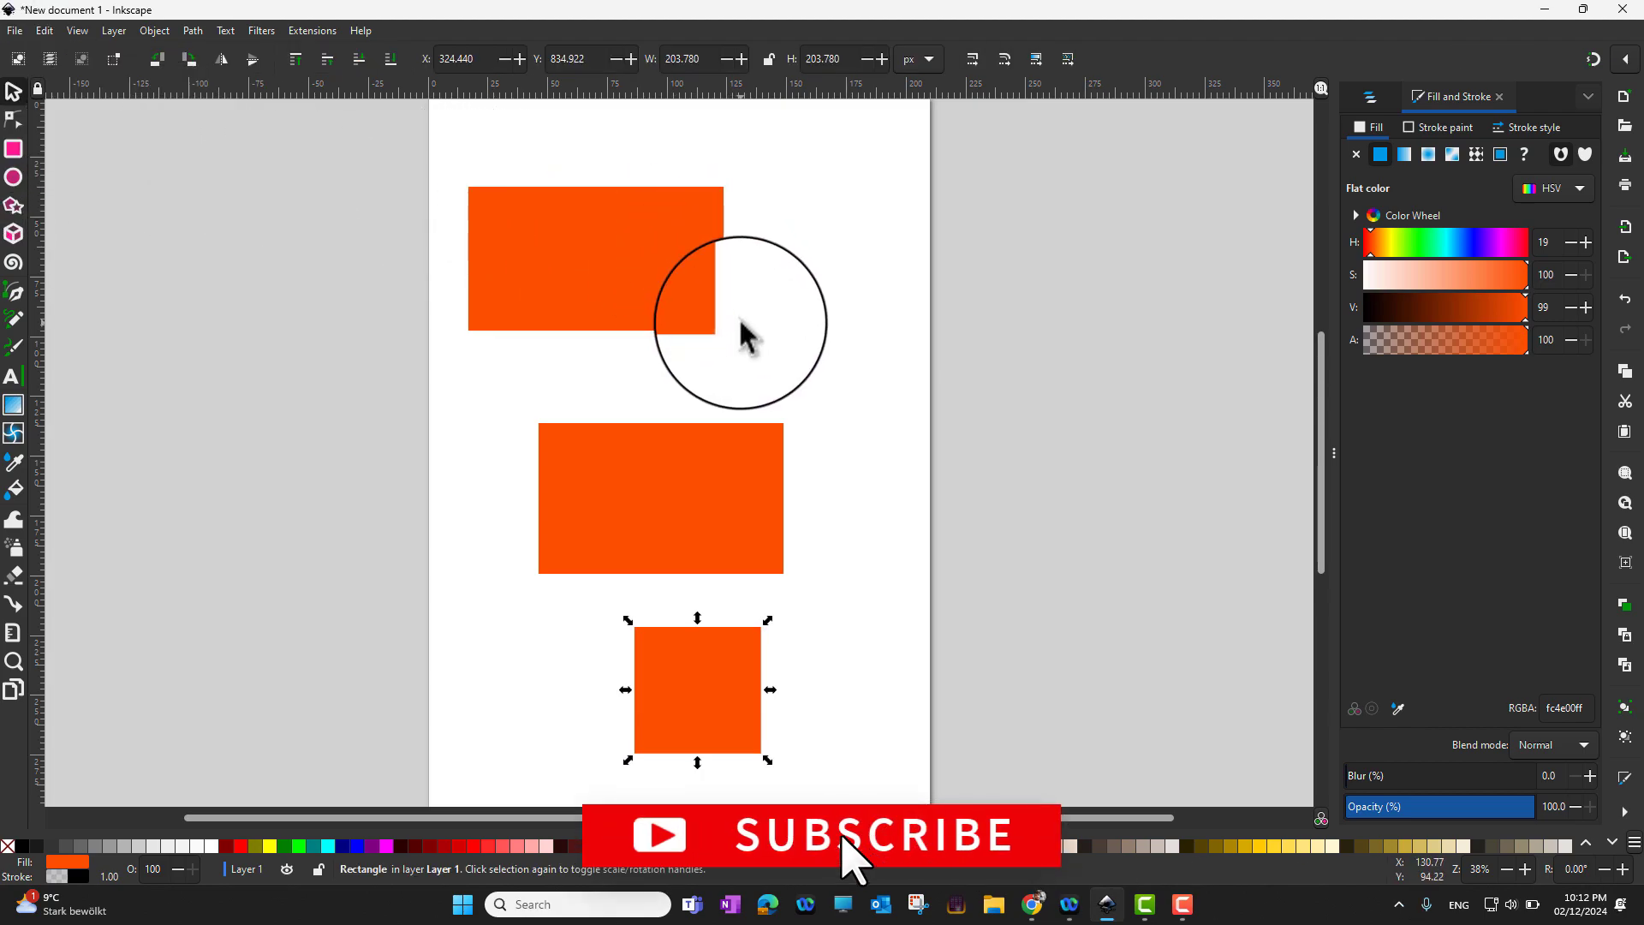
click(750, 733)
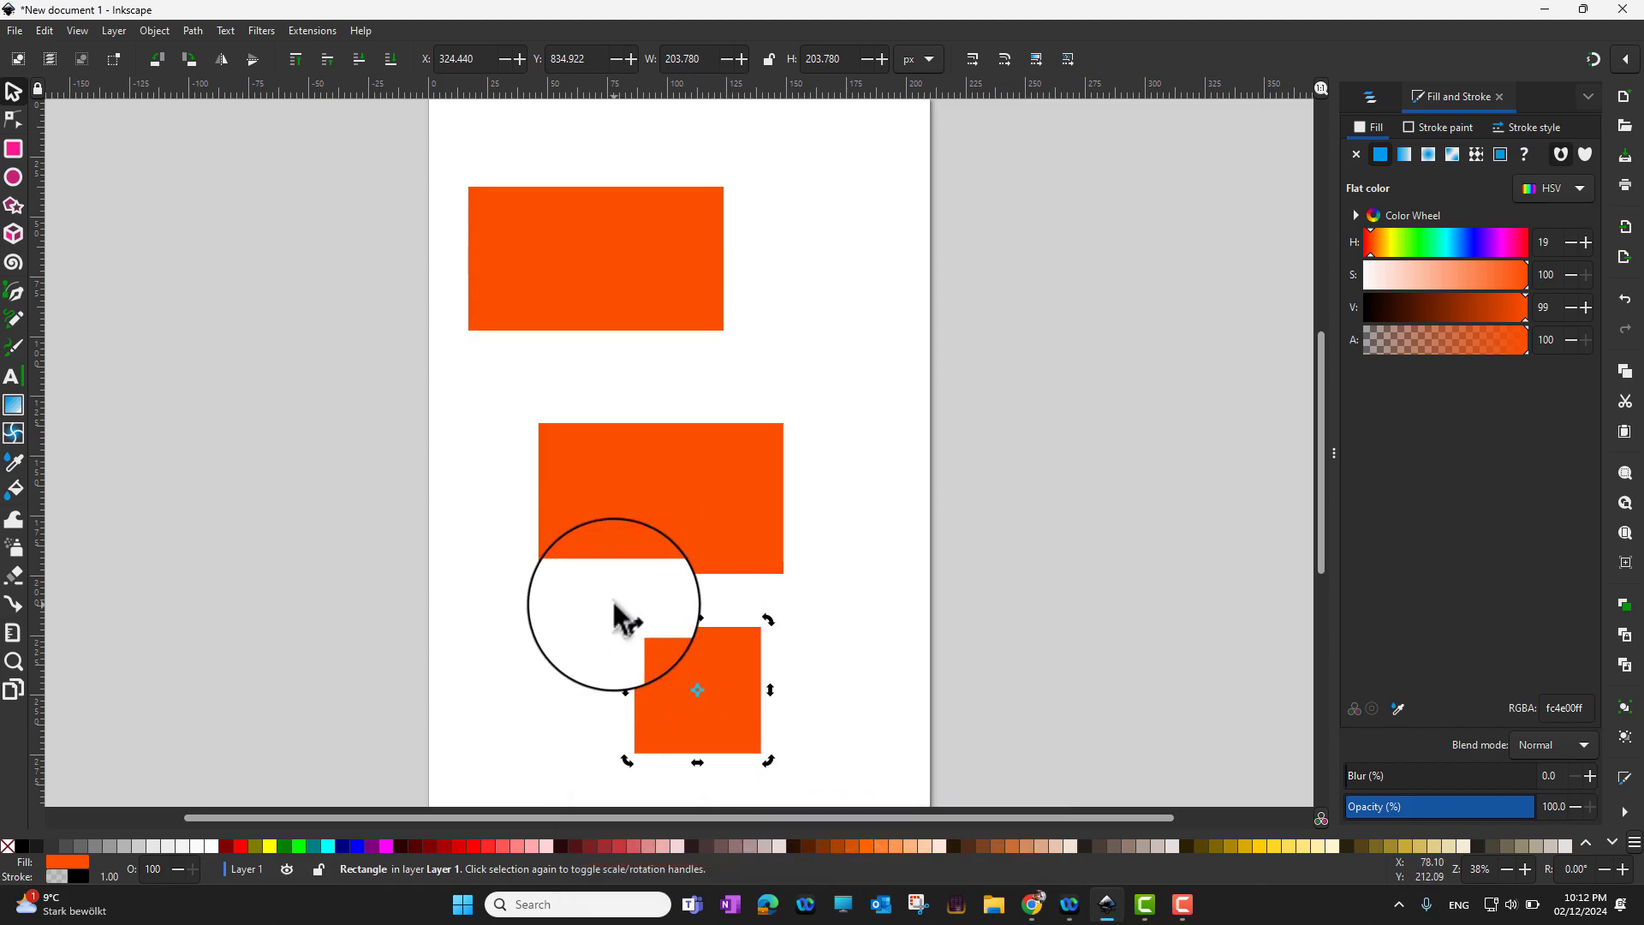
drag(629, 627, 611, 688)
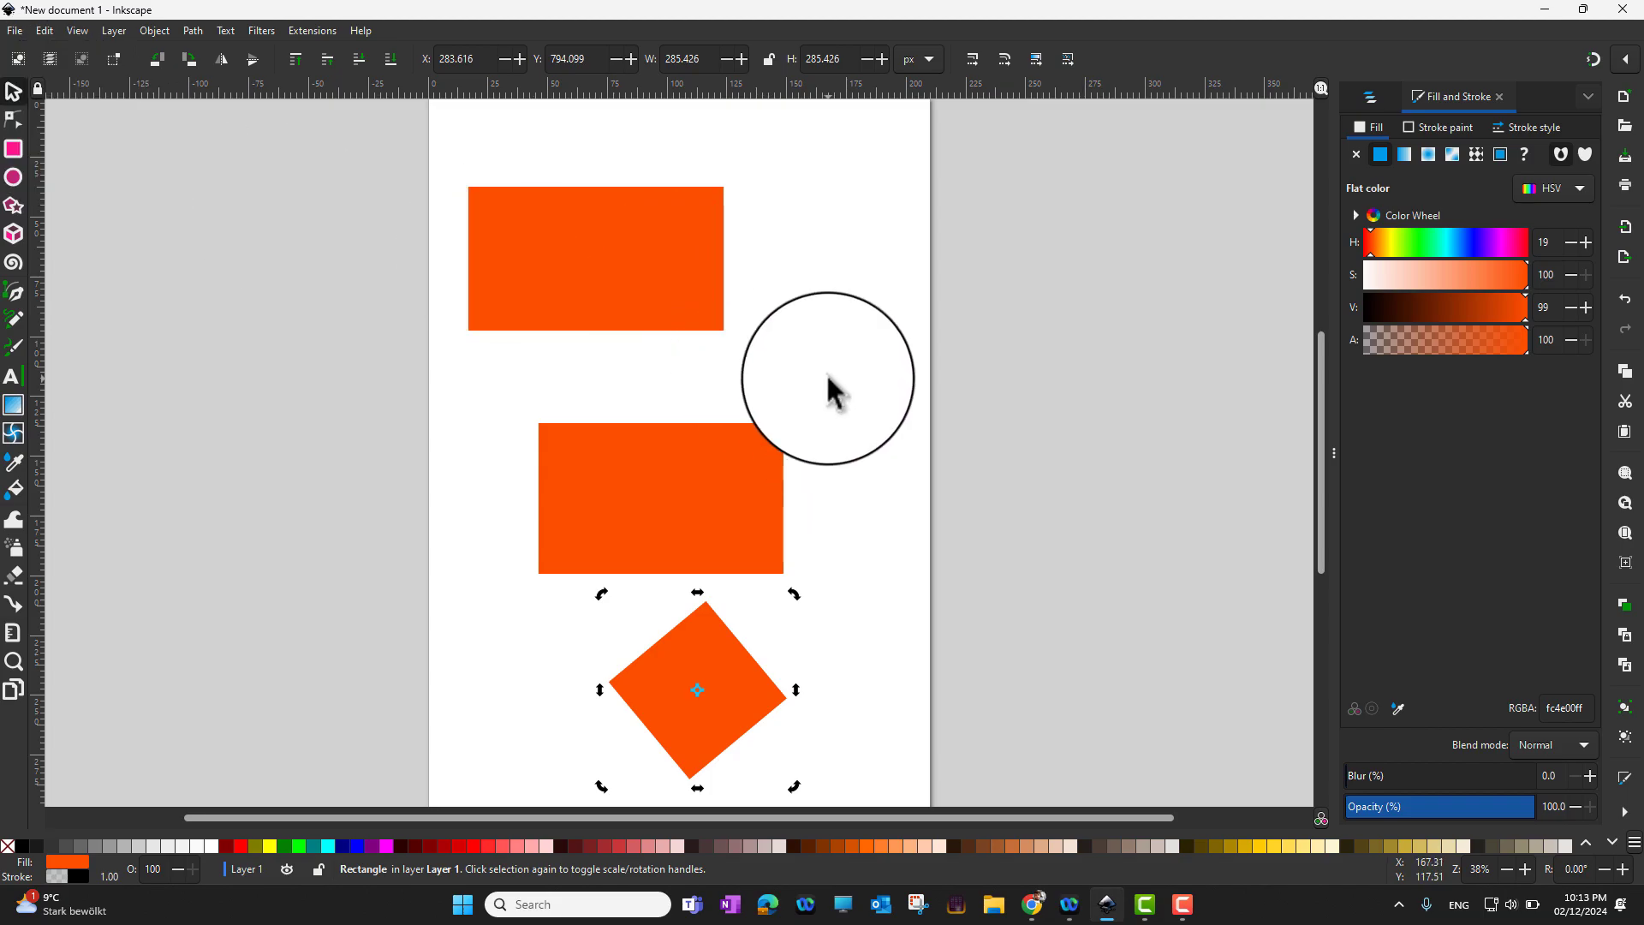
View the rotated square's shape handles with the Rectangle tool, deselect it and return to the Selector tool.
key(r)
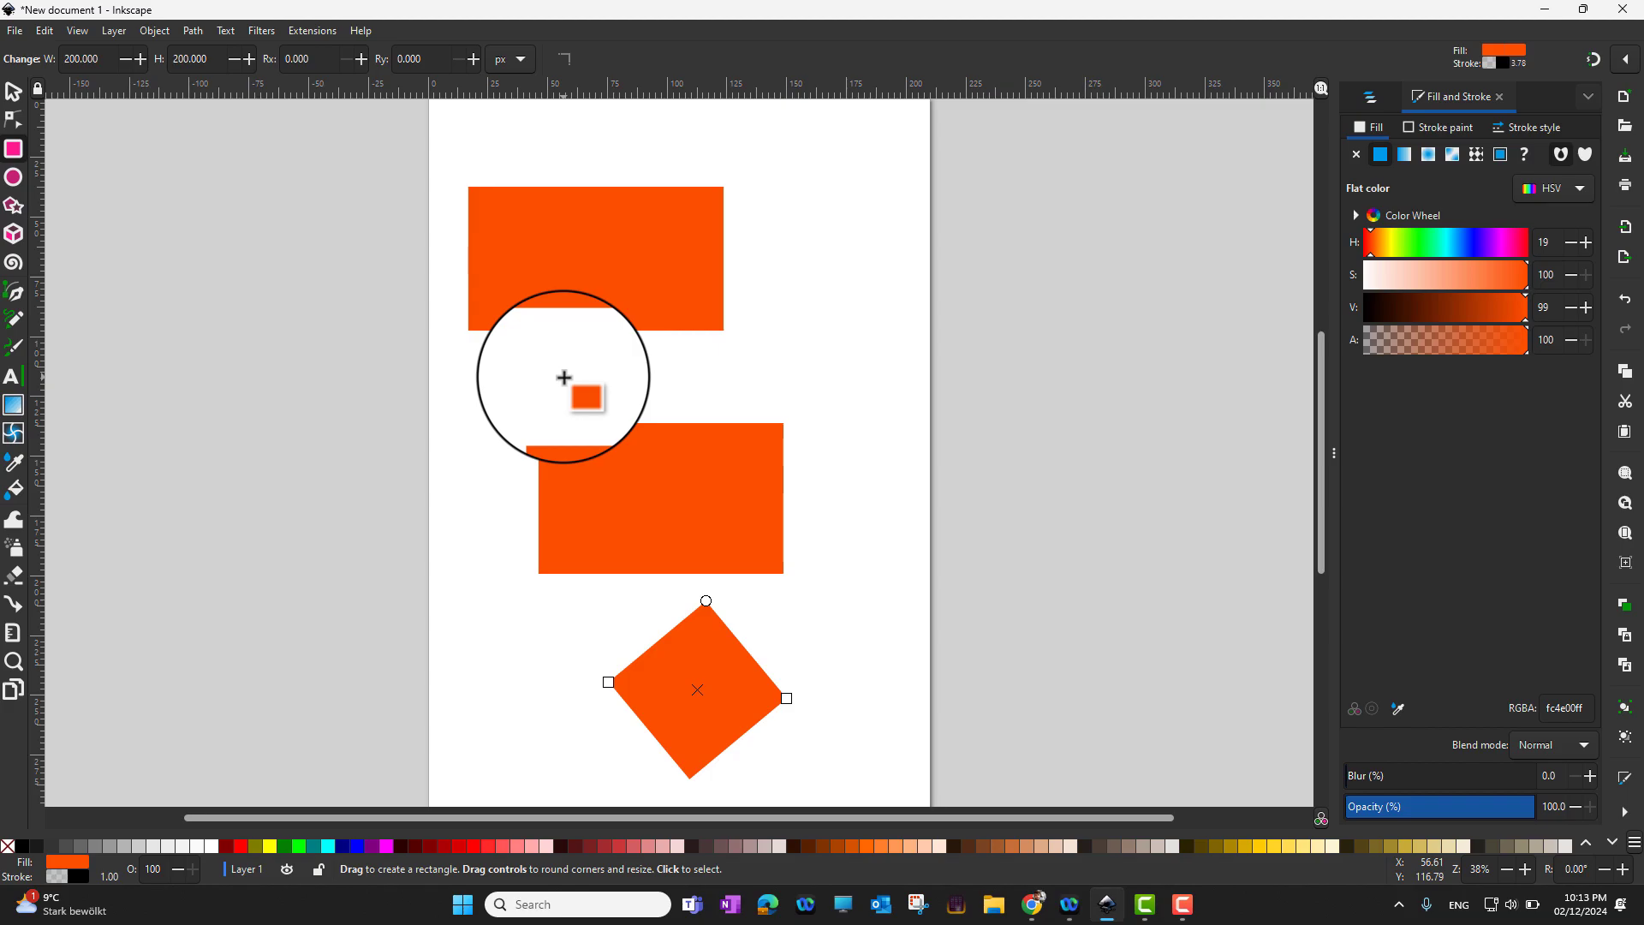
key(Escape)
key(s)
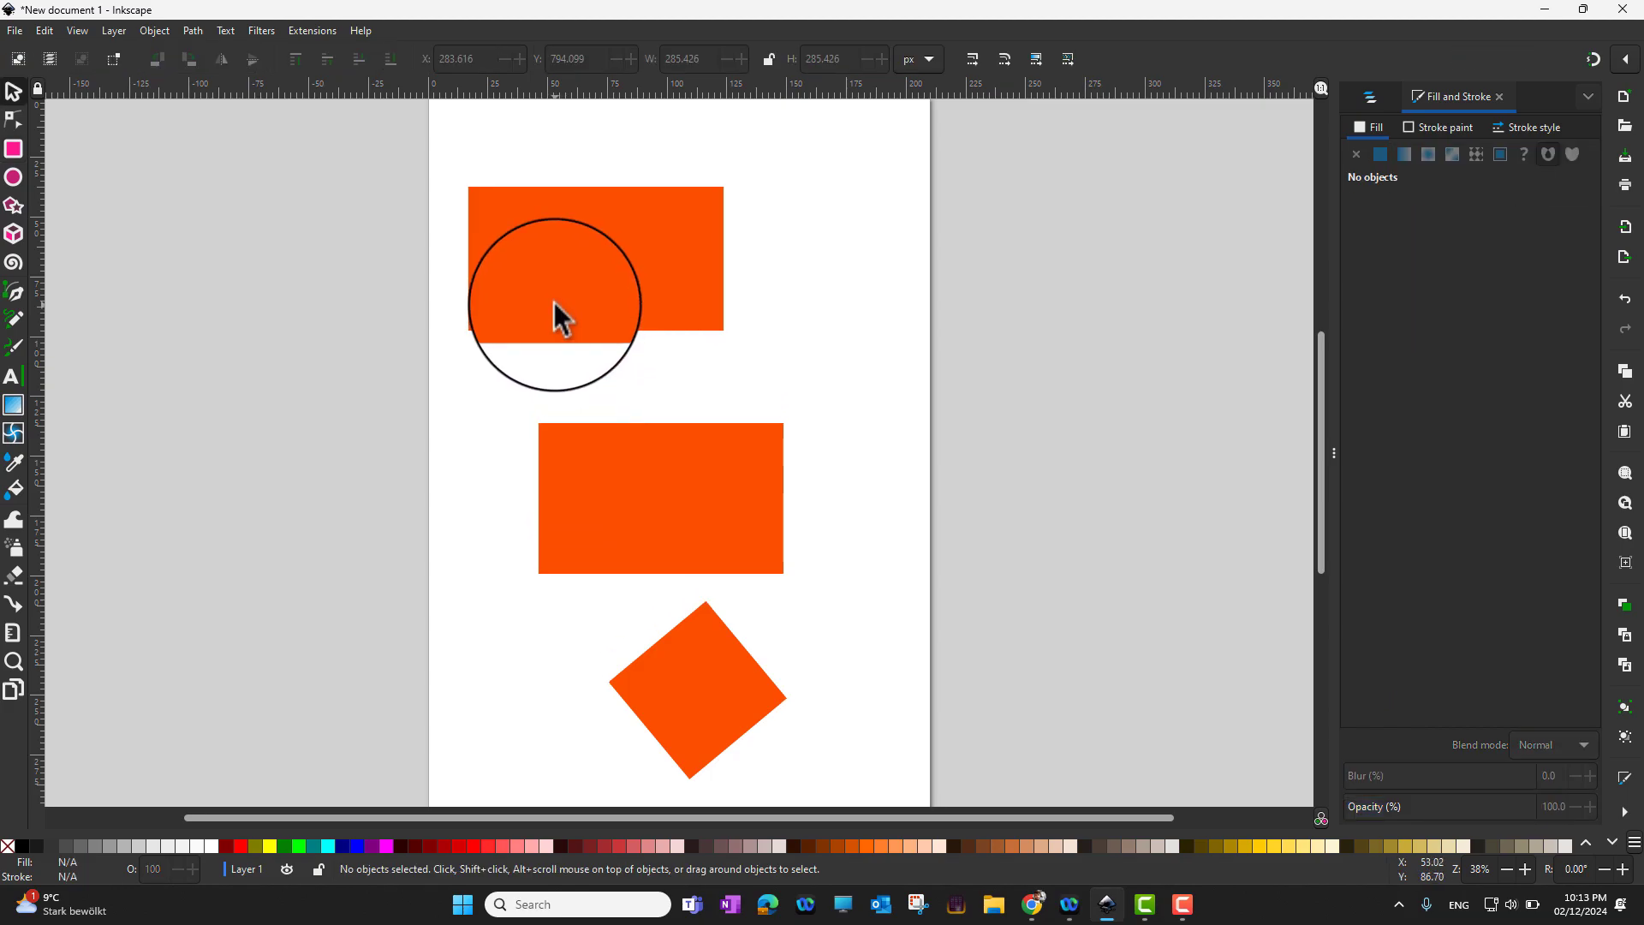
In the Rectangle tool preferences, try "This tool's own style" for new objects, switch back to "Last used style", and close them.
double_click(19, 97)
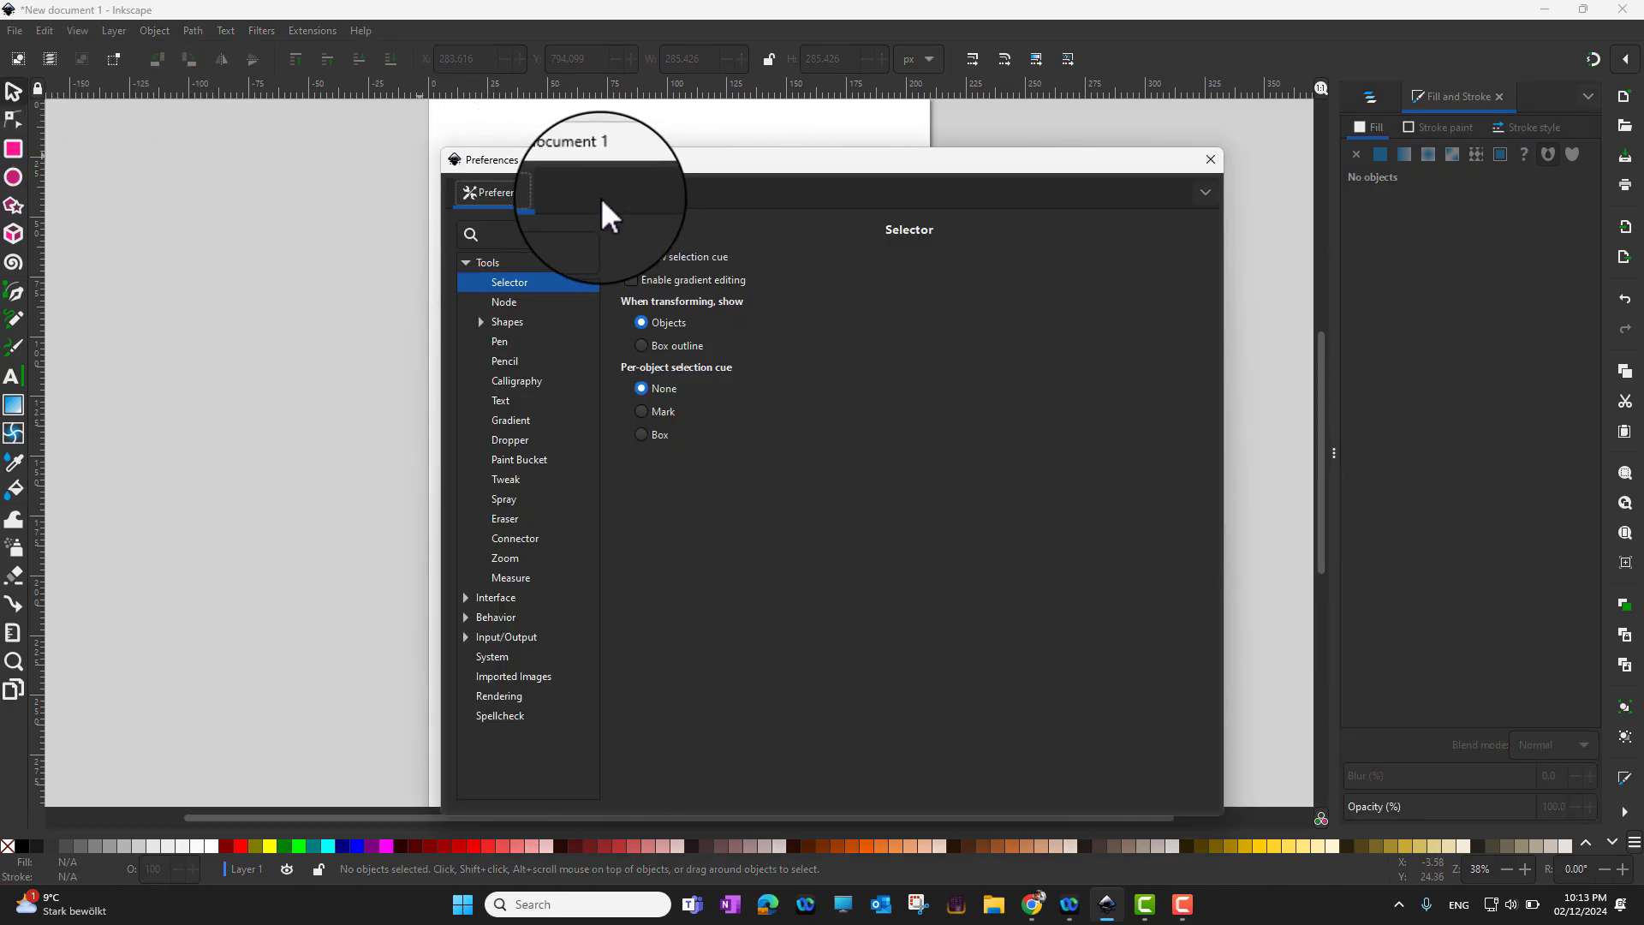
click(481, 321)
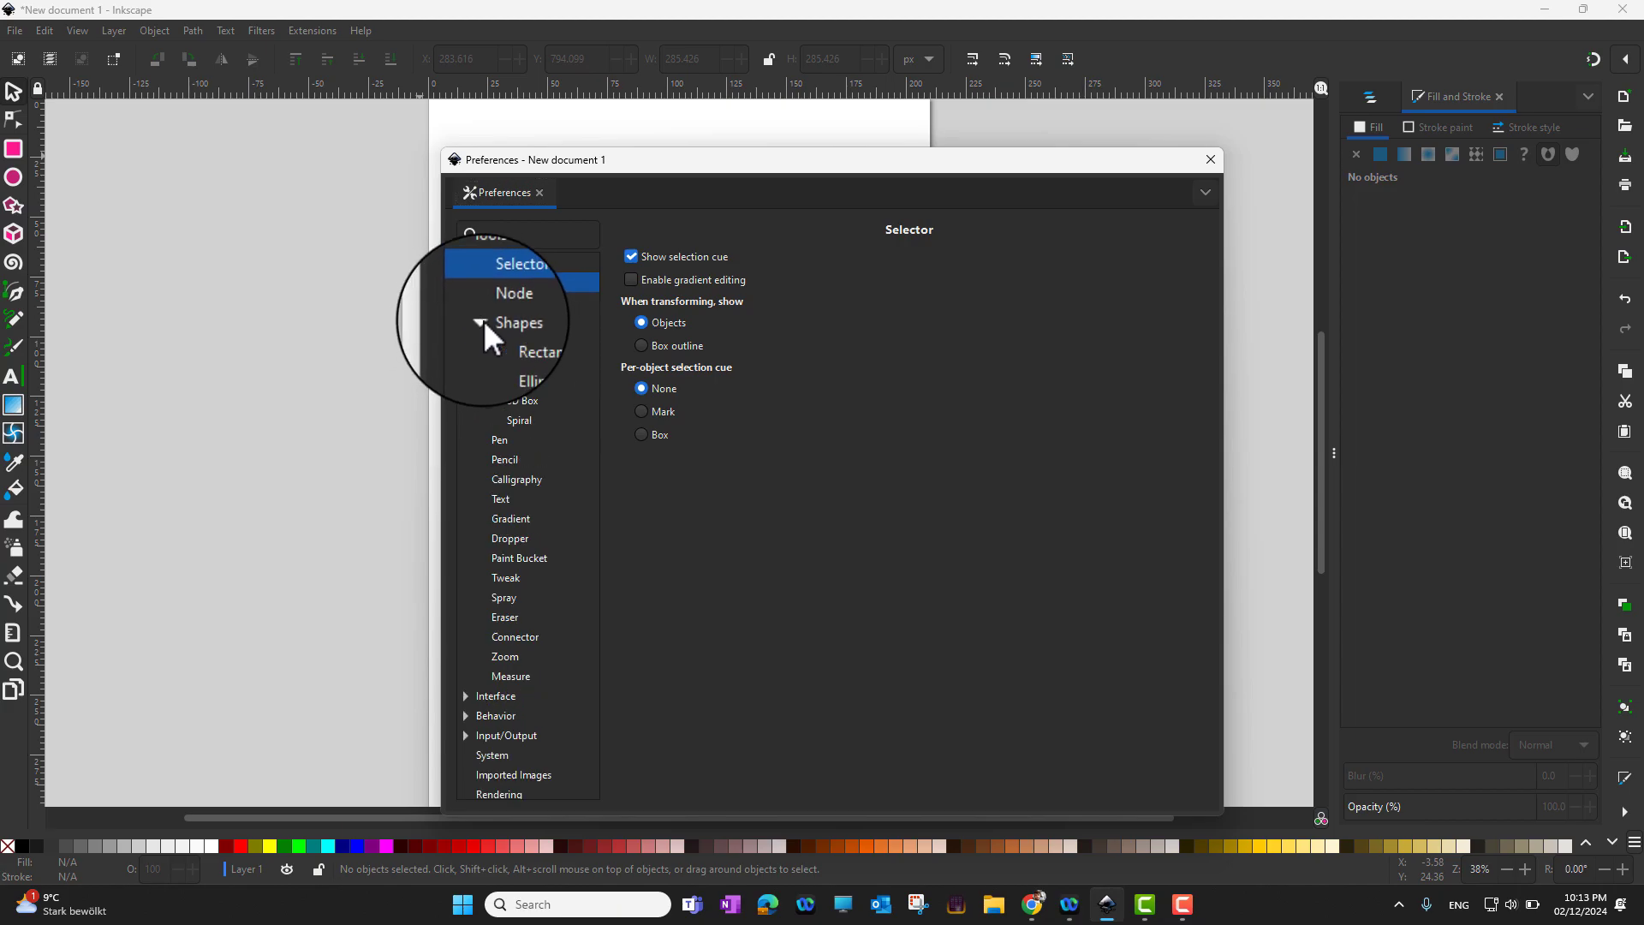
click(538, 340)
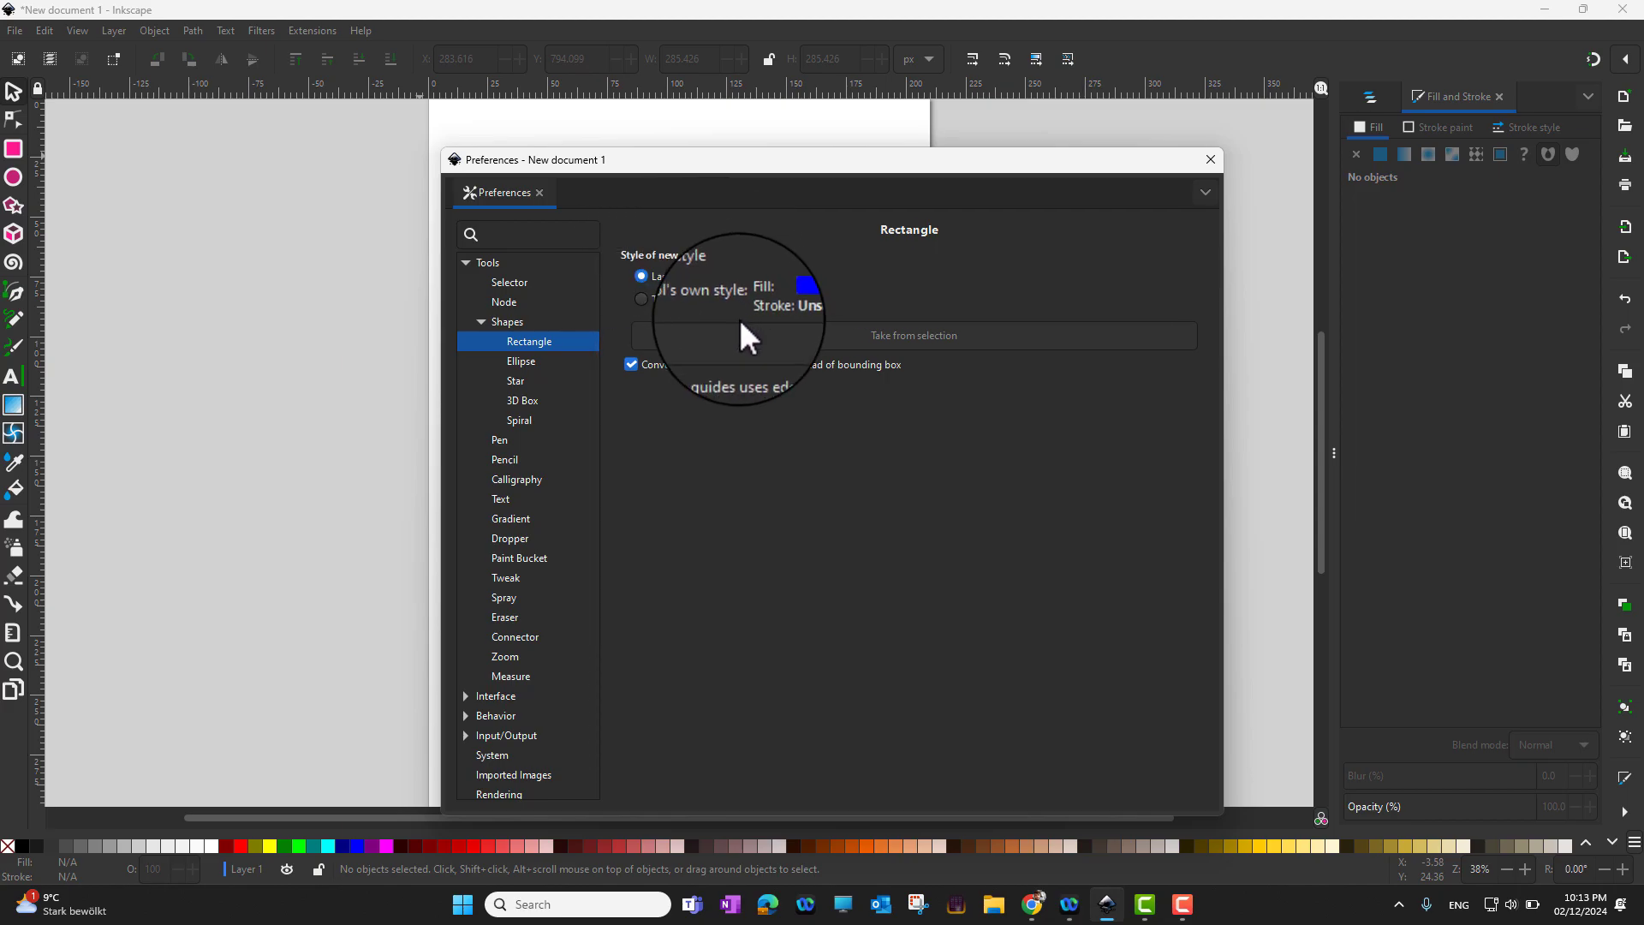
click(698, 306)
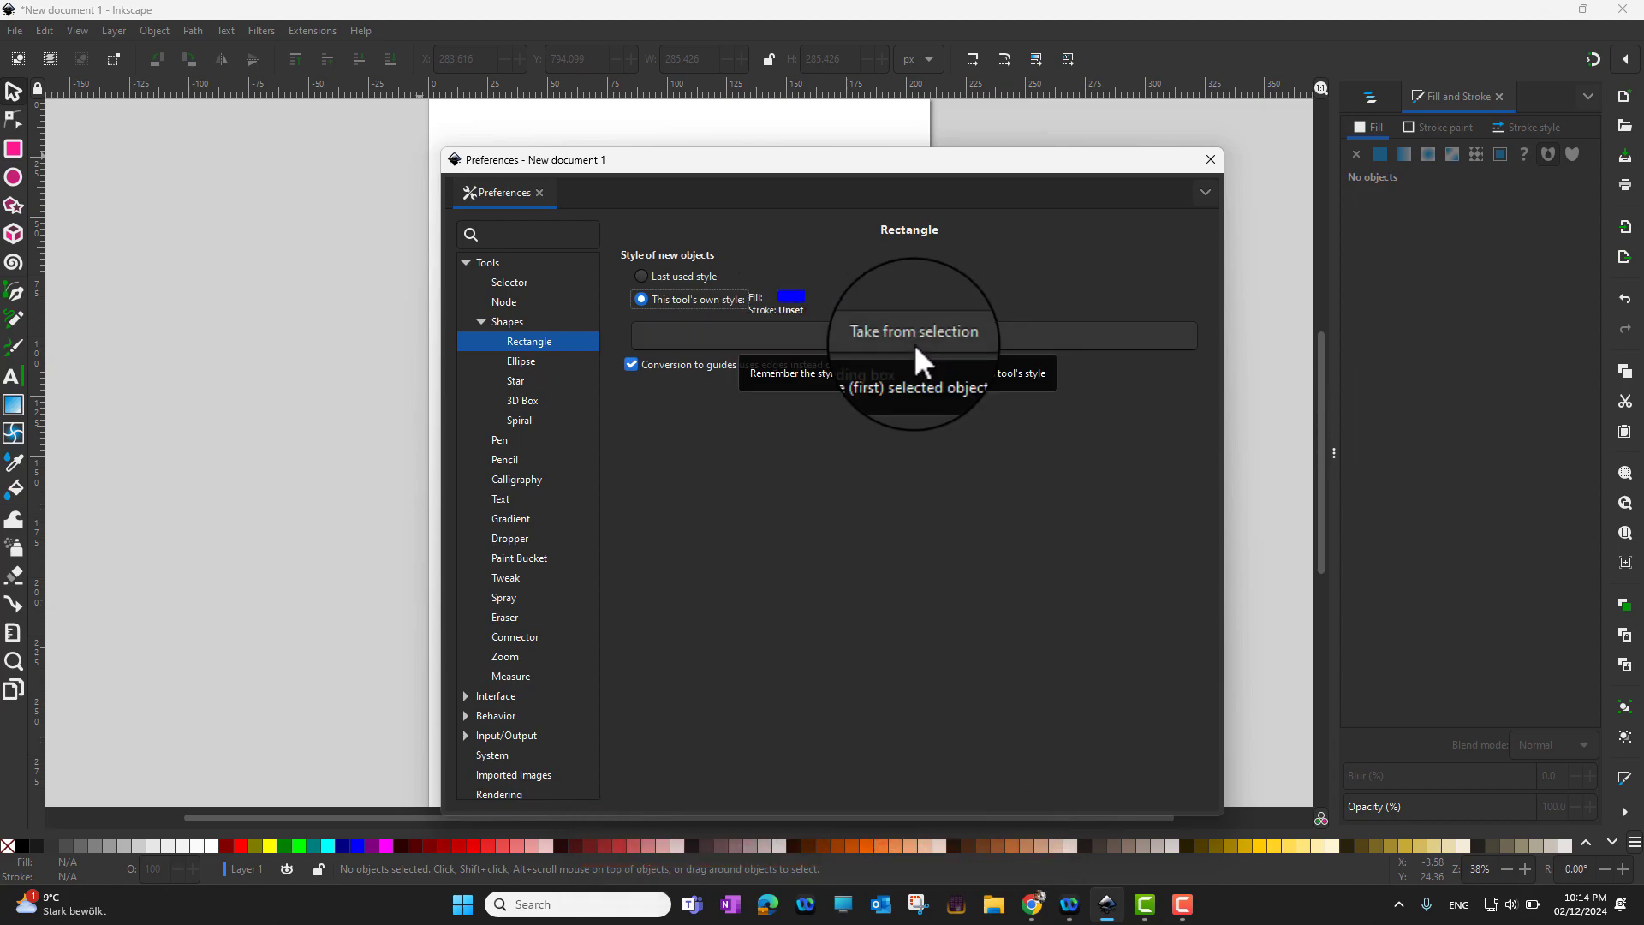
click(682, 276)
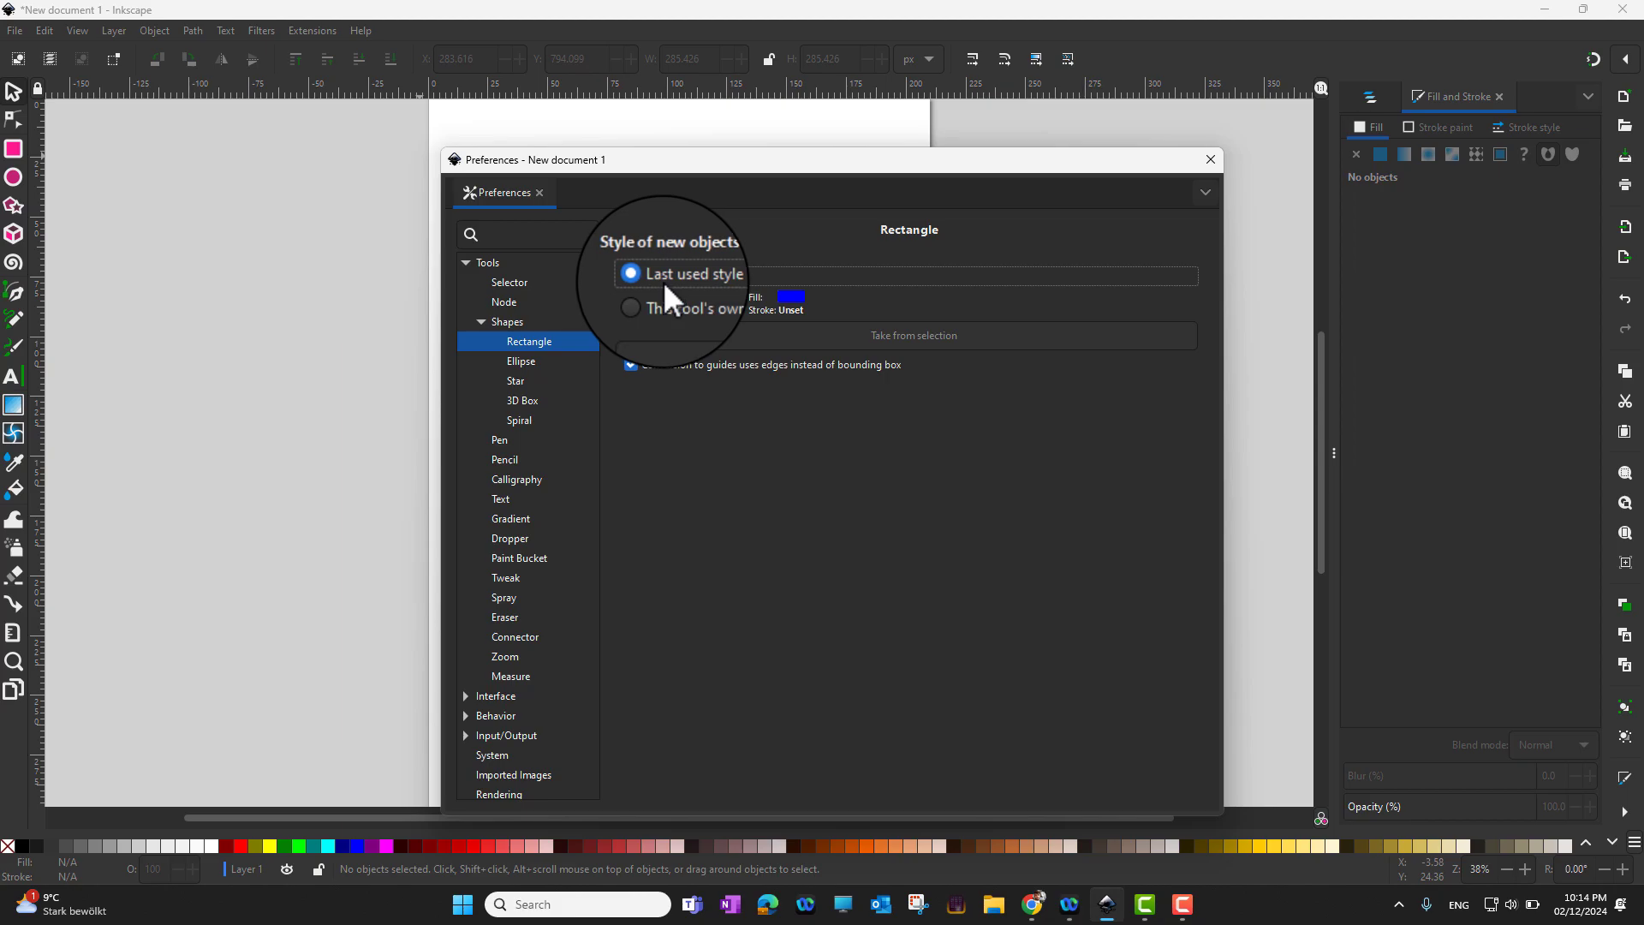
click(1212, 161)
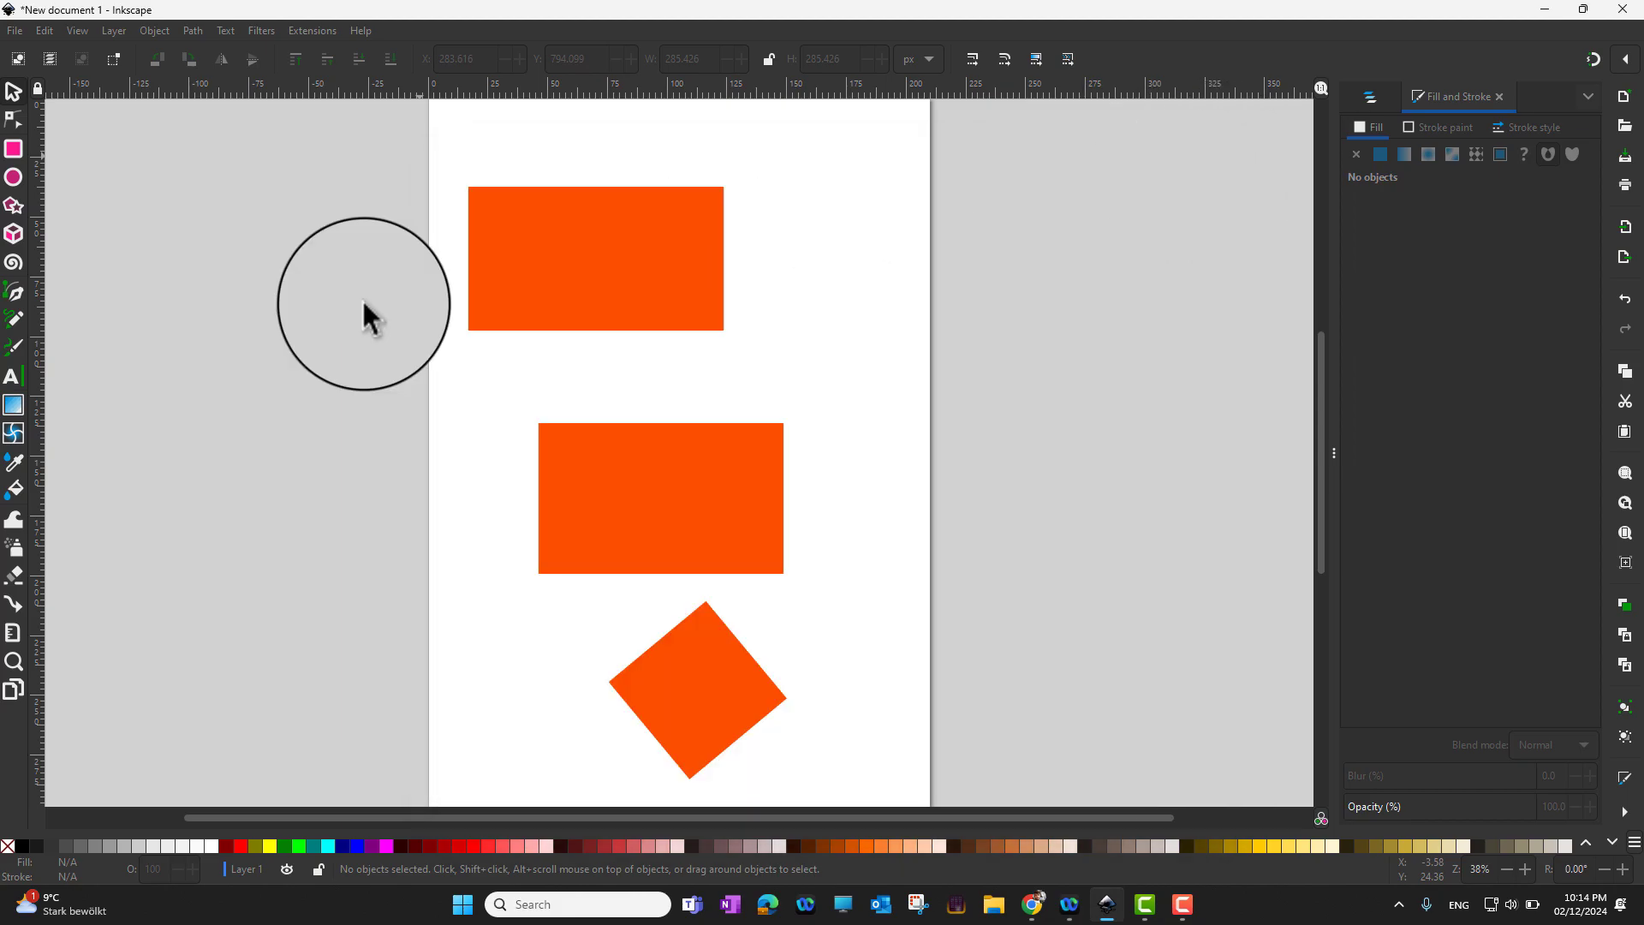
Change the top rectangle's fill to magenta with hue 306, set its opacity to 50%, and deselect it.
click(645, 300)
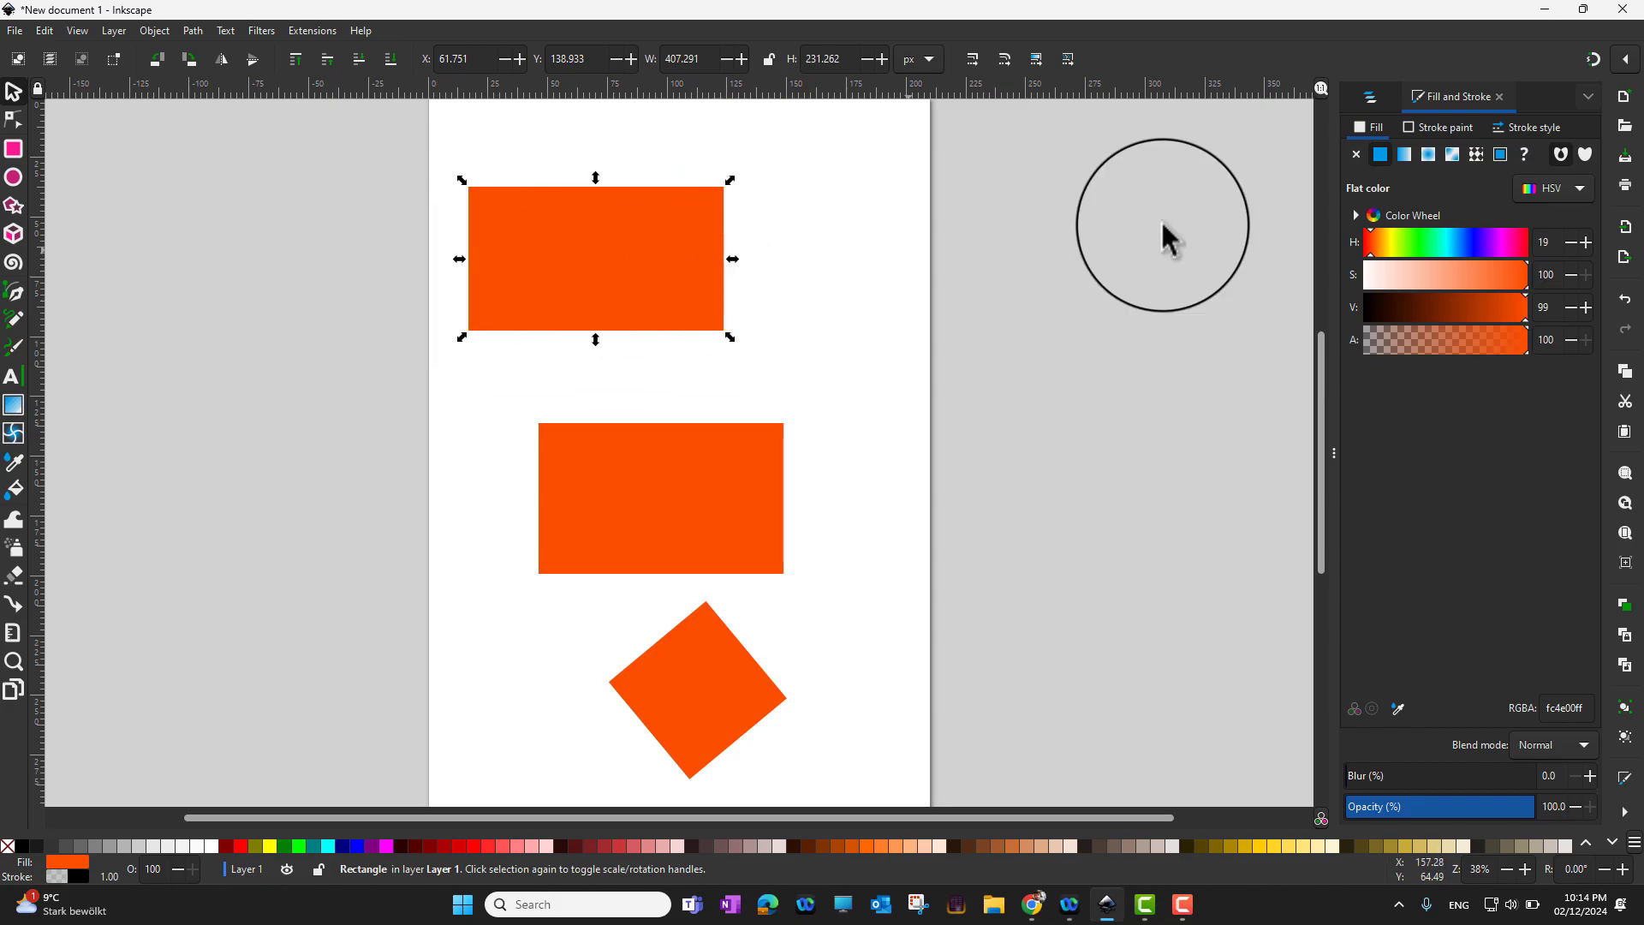
click(1503, 248)
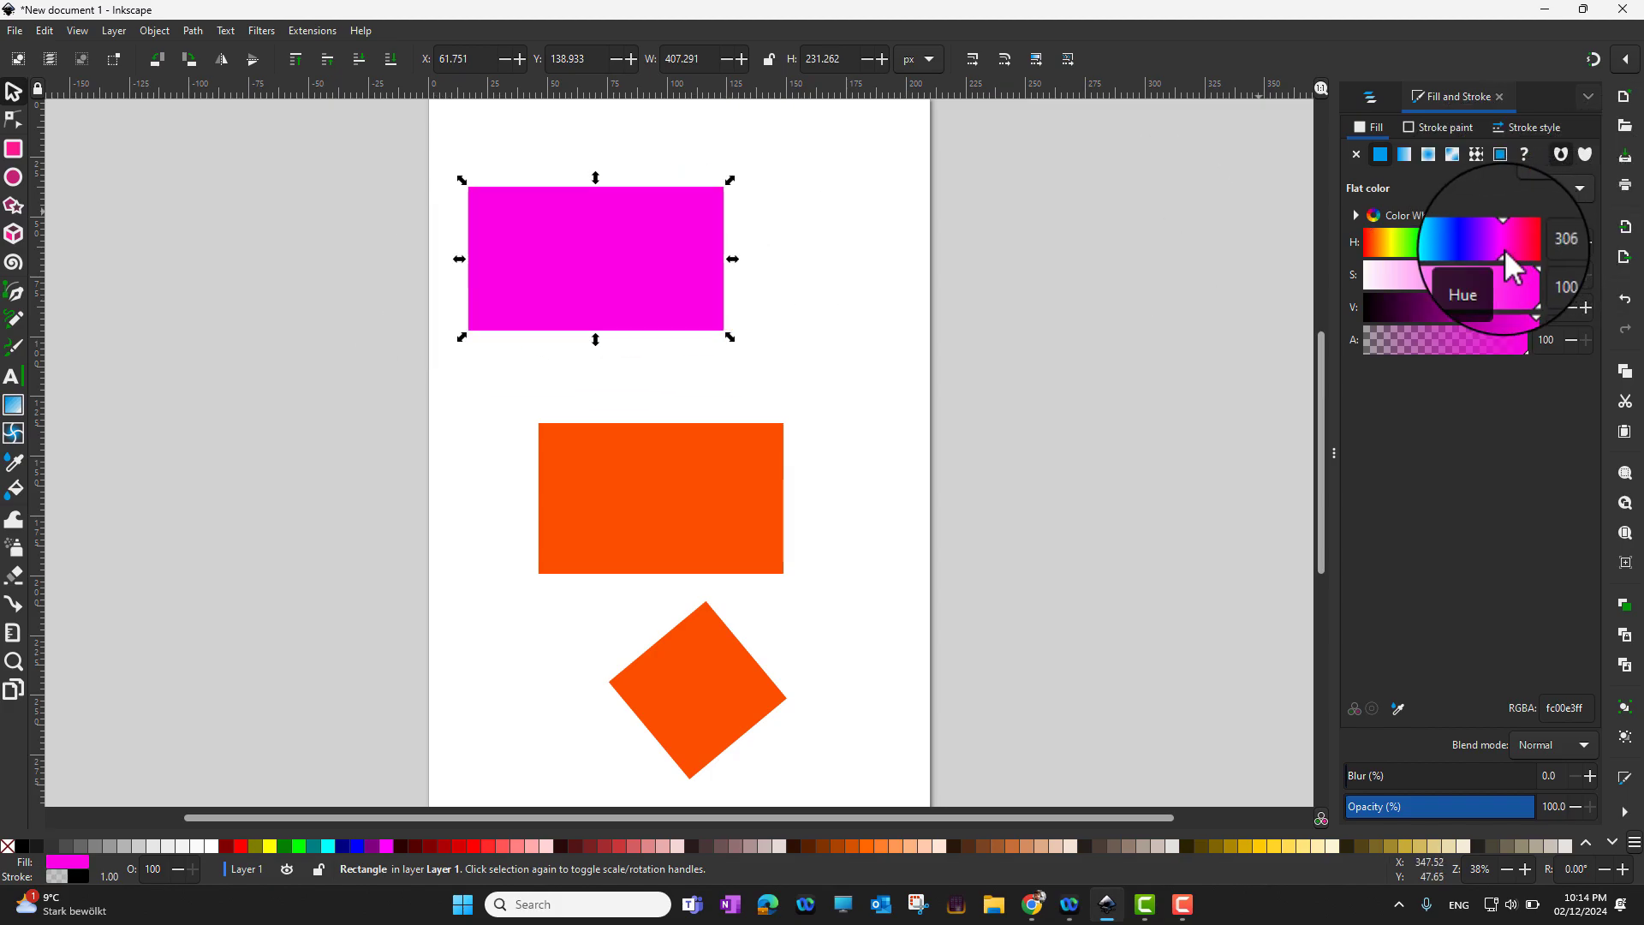
click(1560, 810)
text(50)
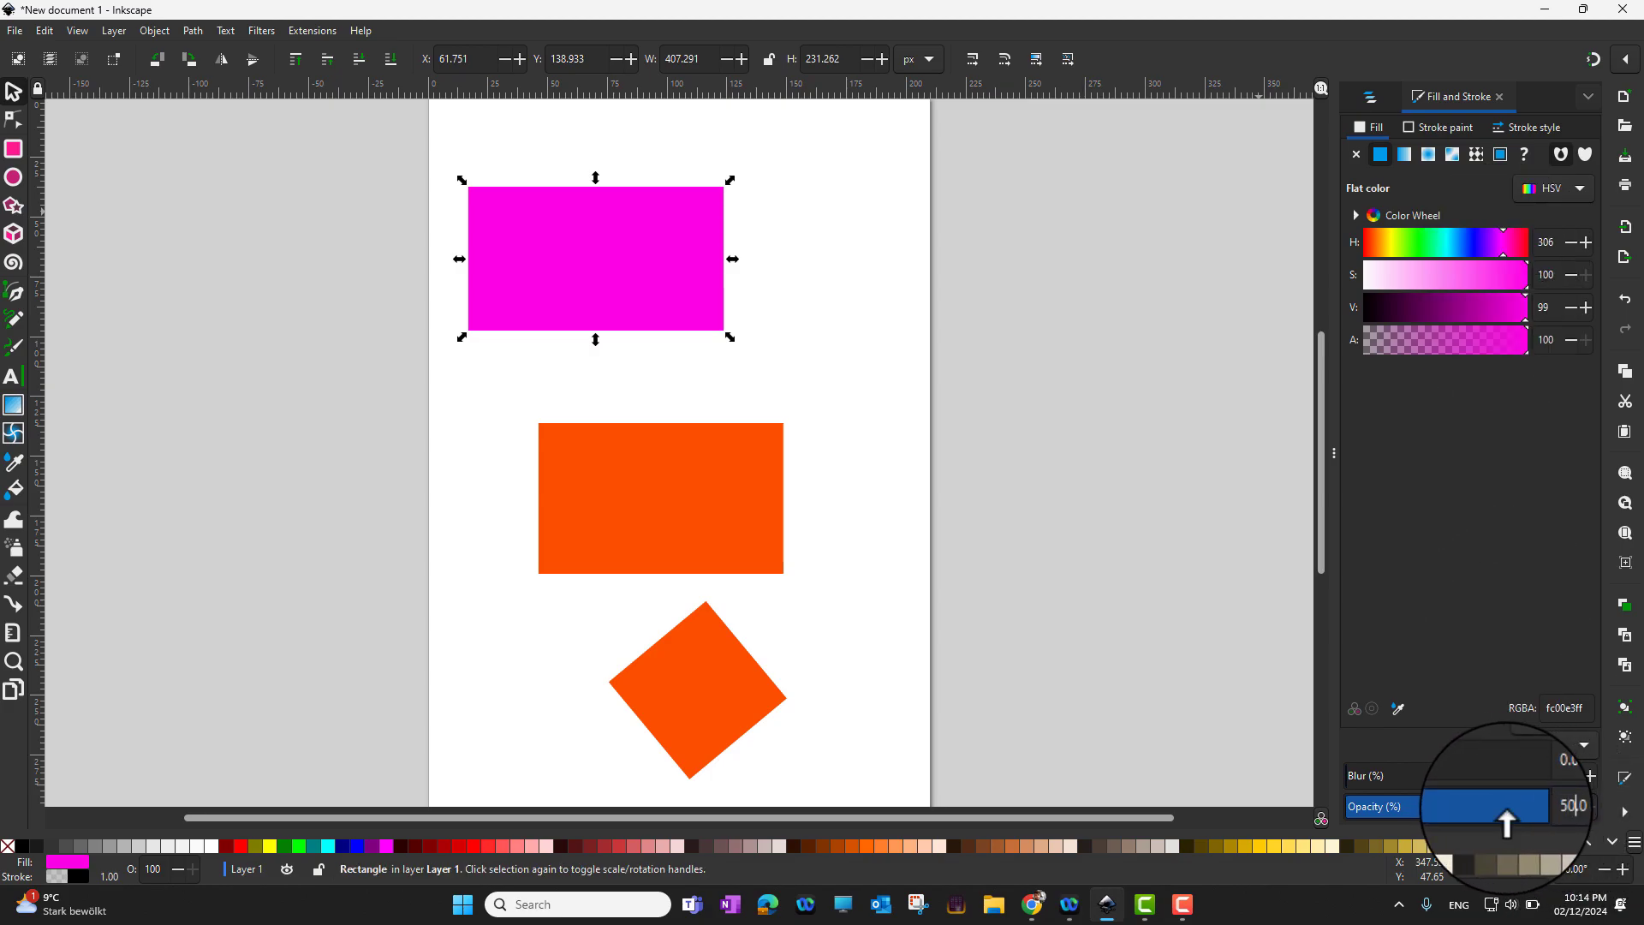
key(Return)
click(718, 340)
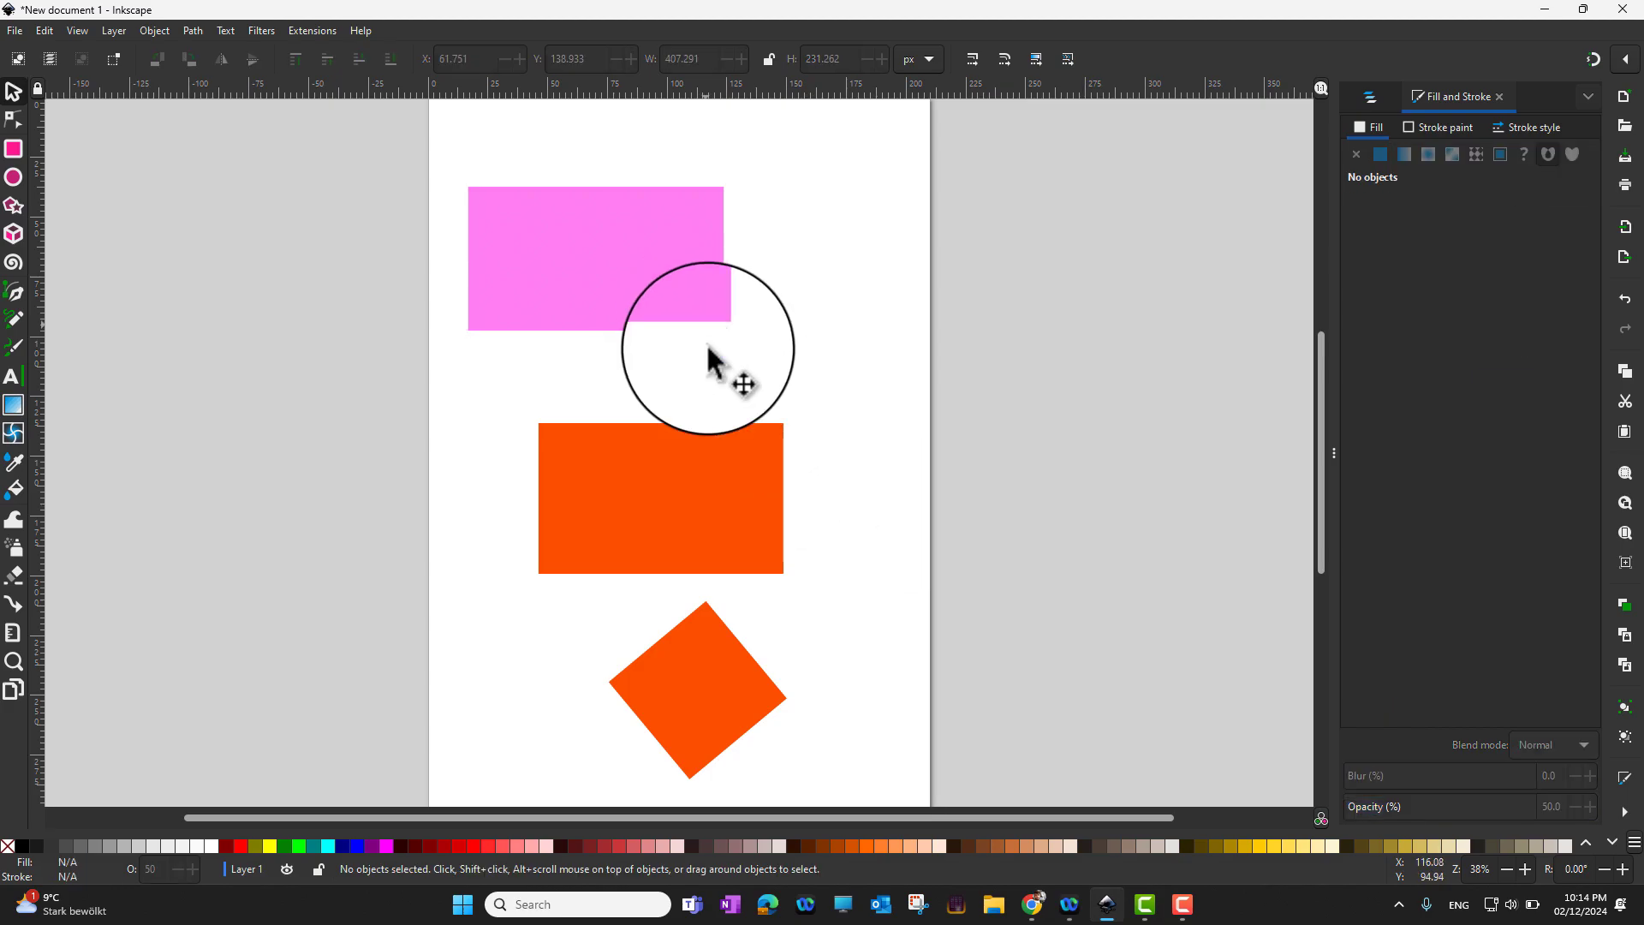
Delete the middle orange rectangle, draw a new rectangle about 441 by 276 px in its place, and leave it selected.
click(714, 492)
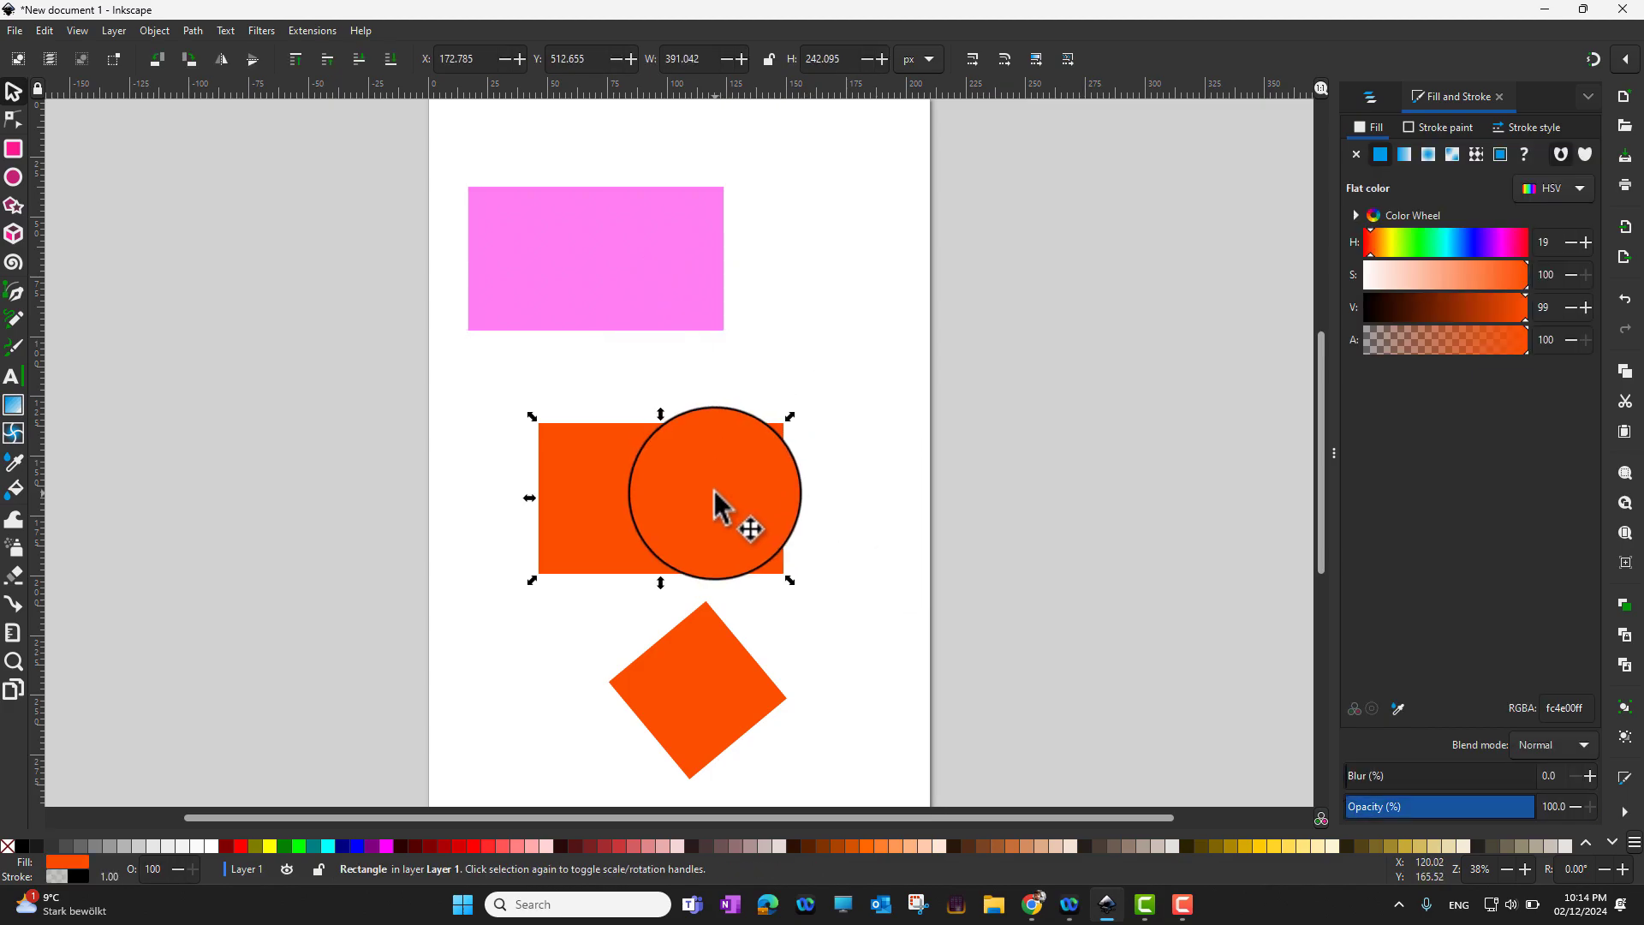
key(Delete)
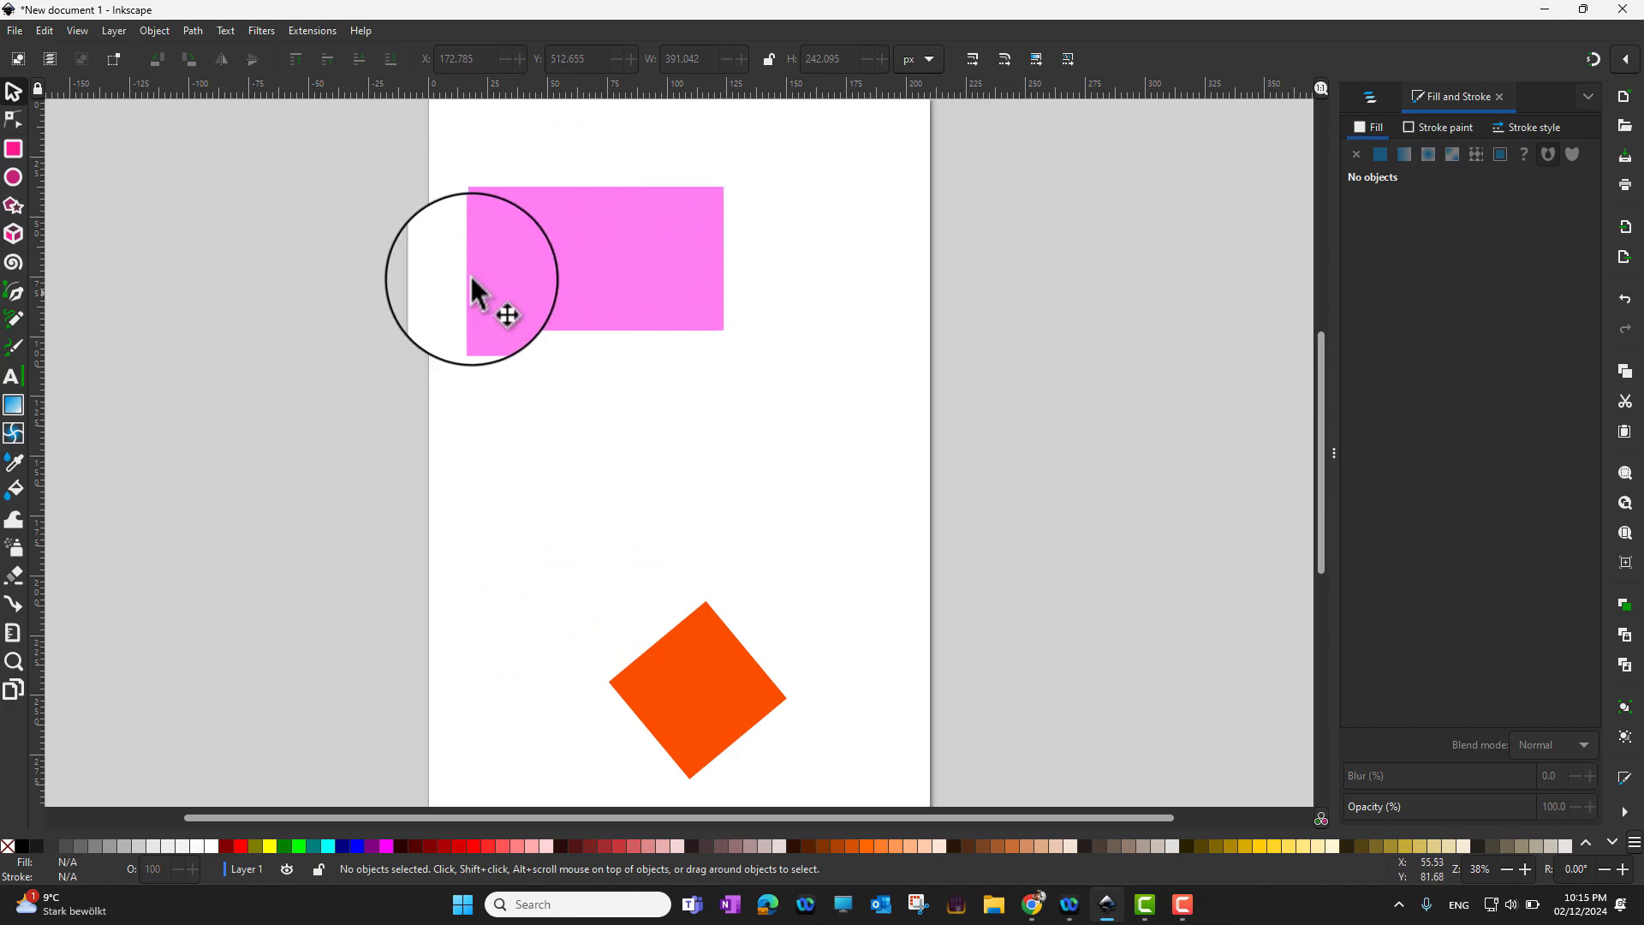
click(13, 150)
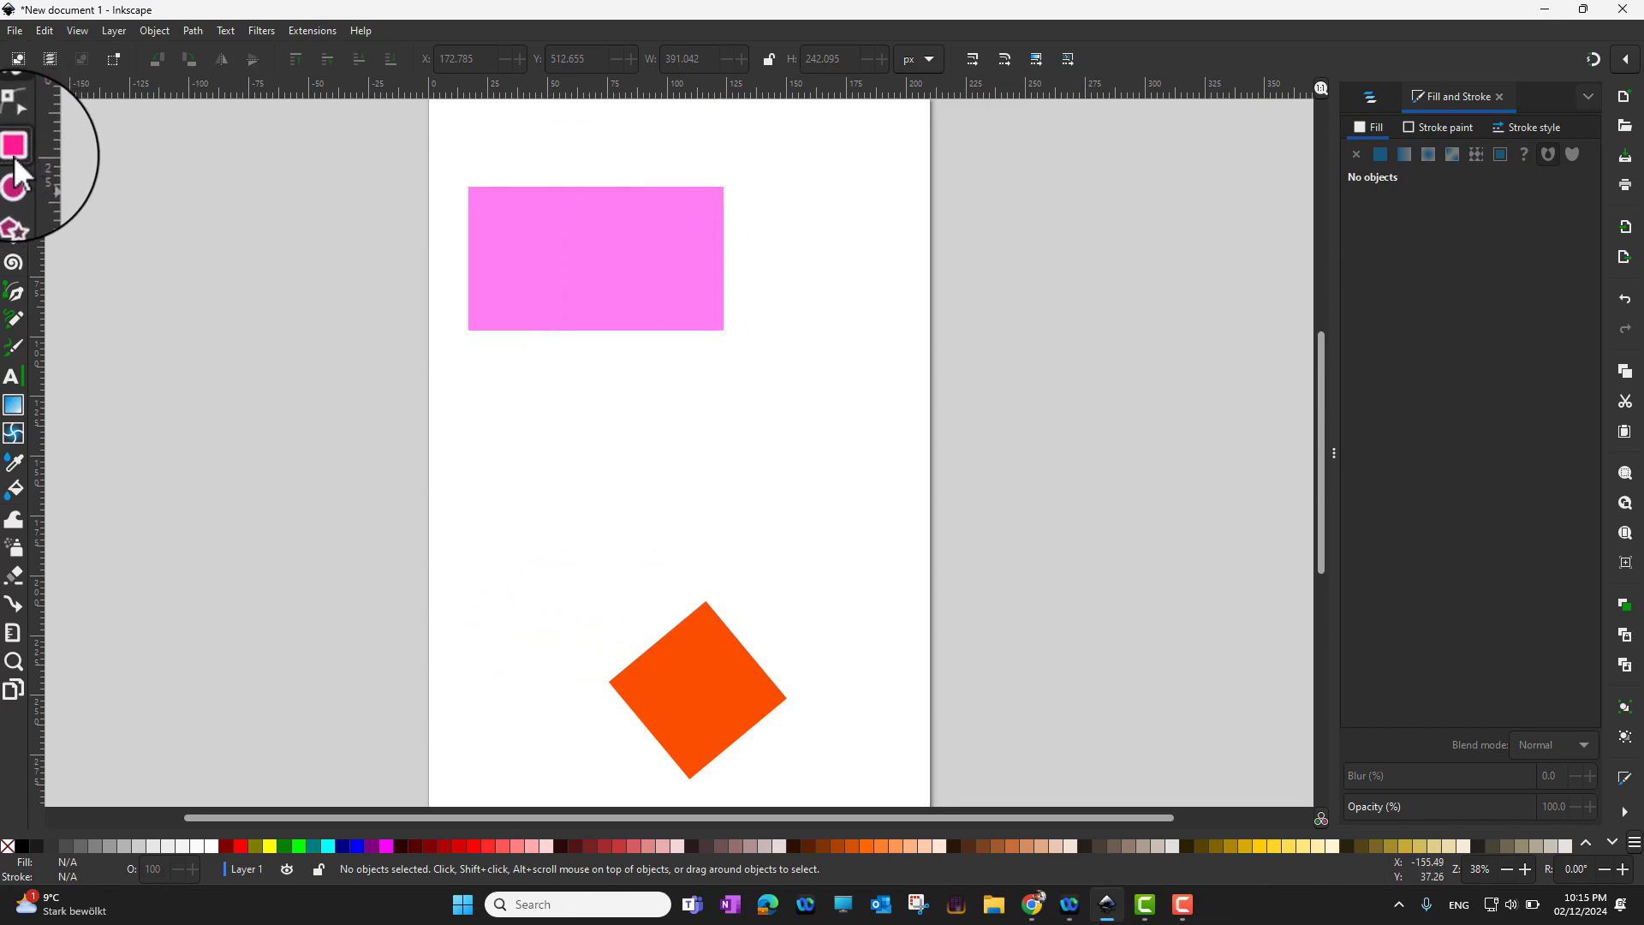
drag(519, 401, 797, 575)
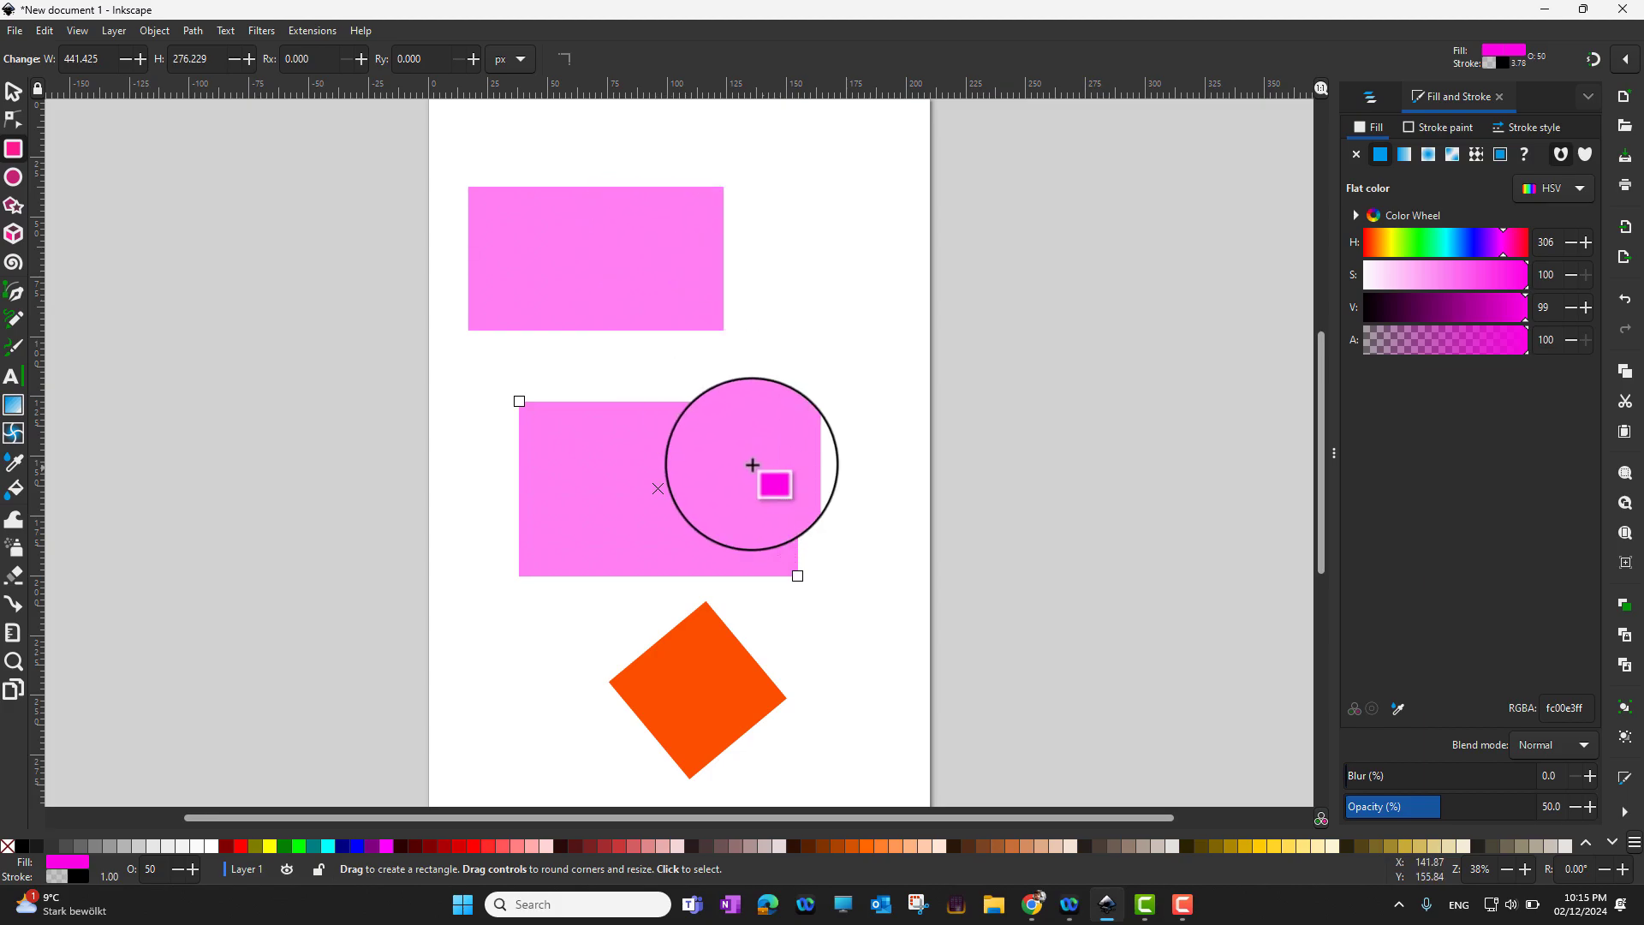
click(854, 480)
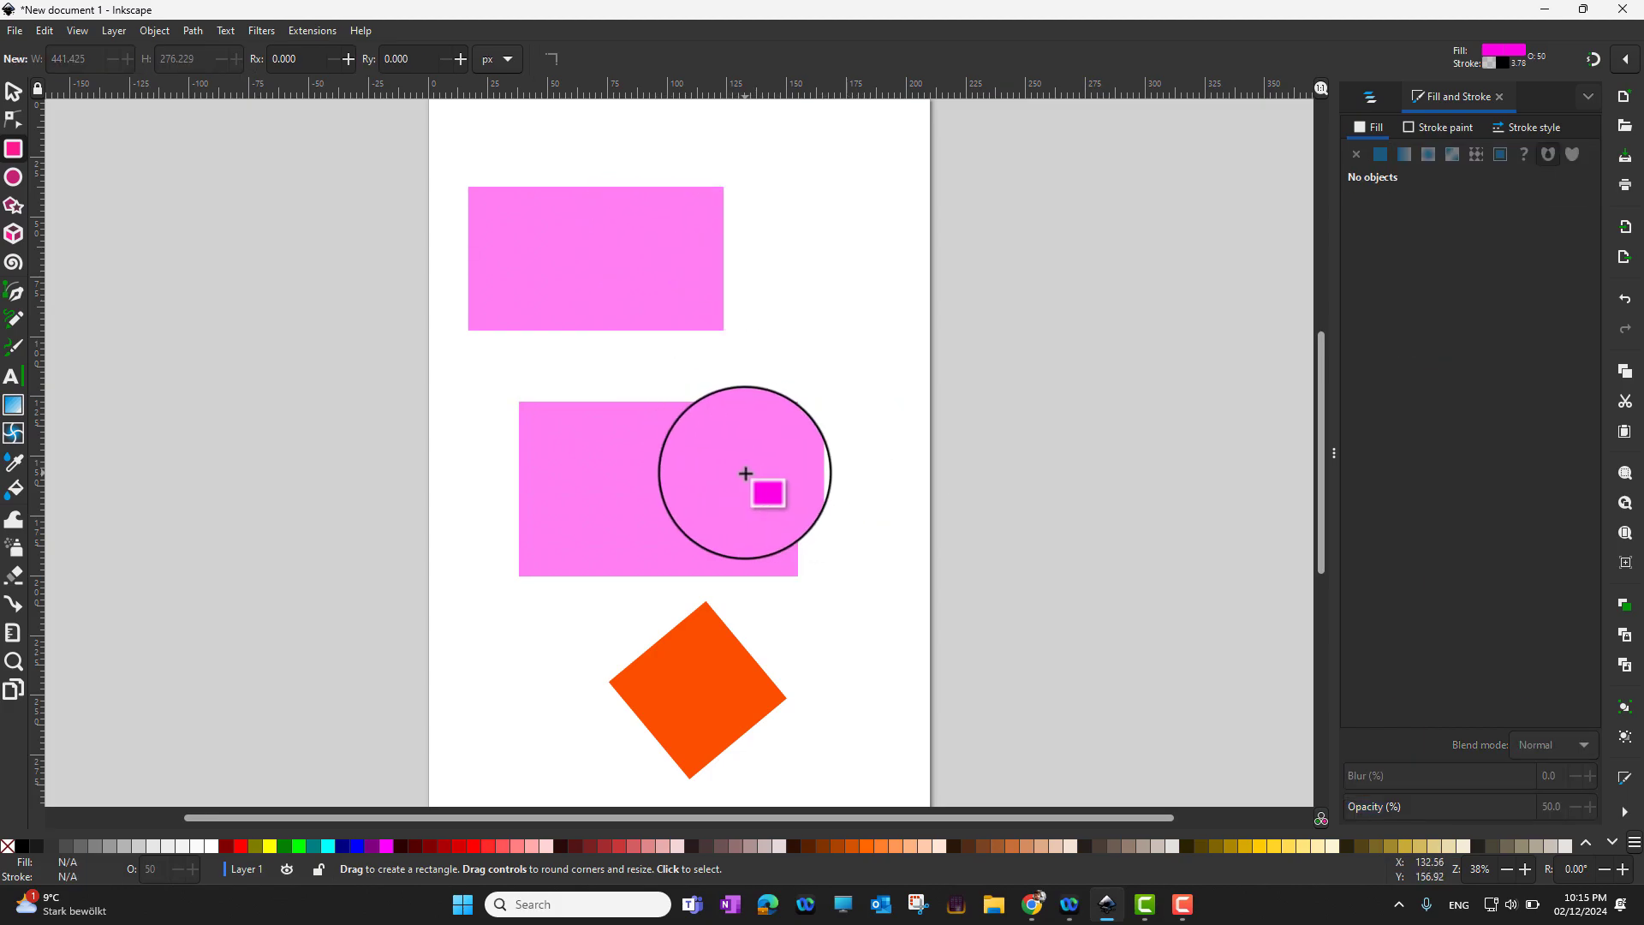
click(746, 473)
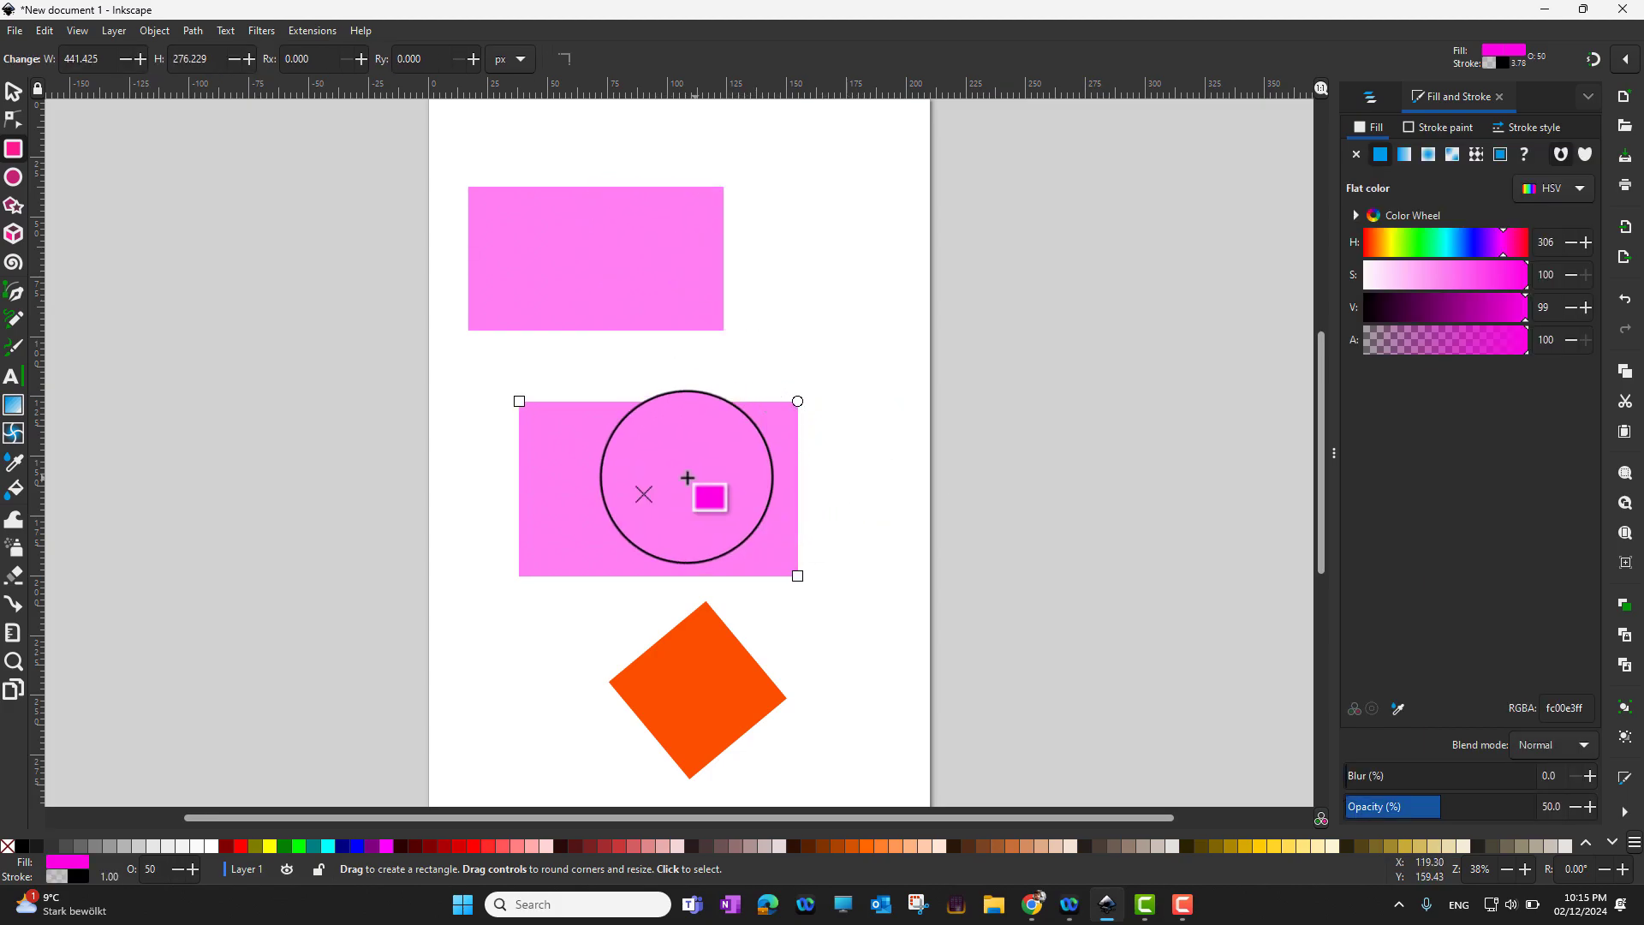